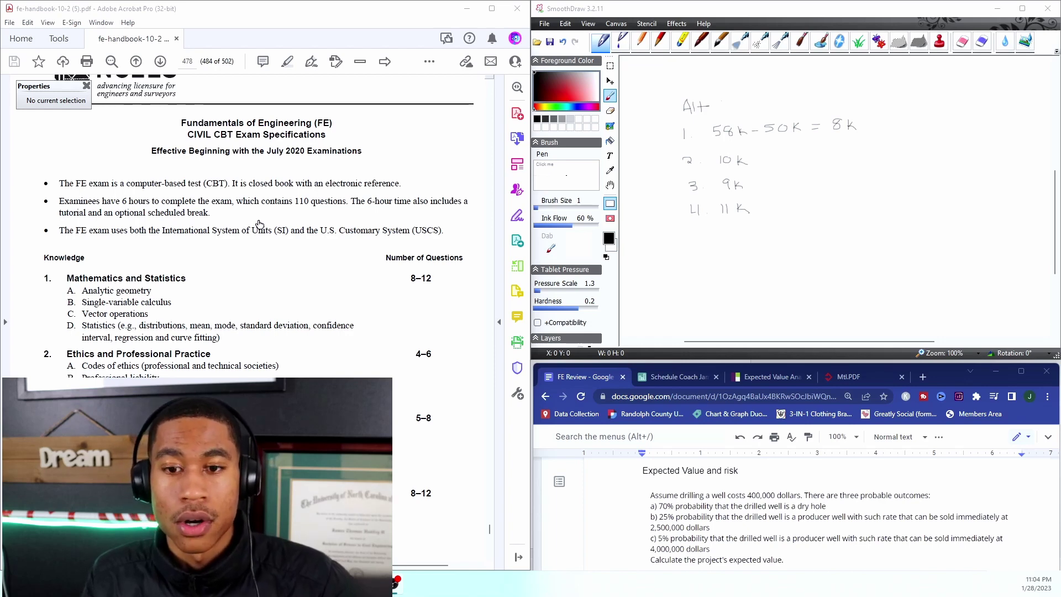
{"action": "scroll", "coordinate": [258, 226], "scroll_direction": "down", "scroll_amount": 5}
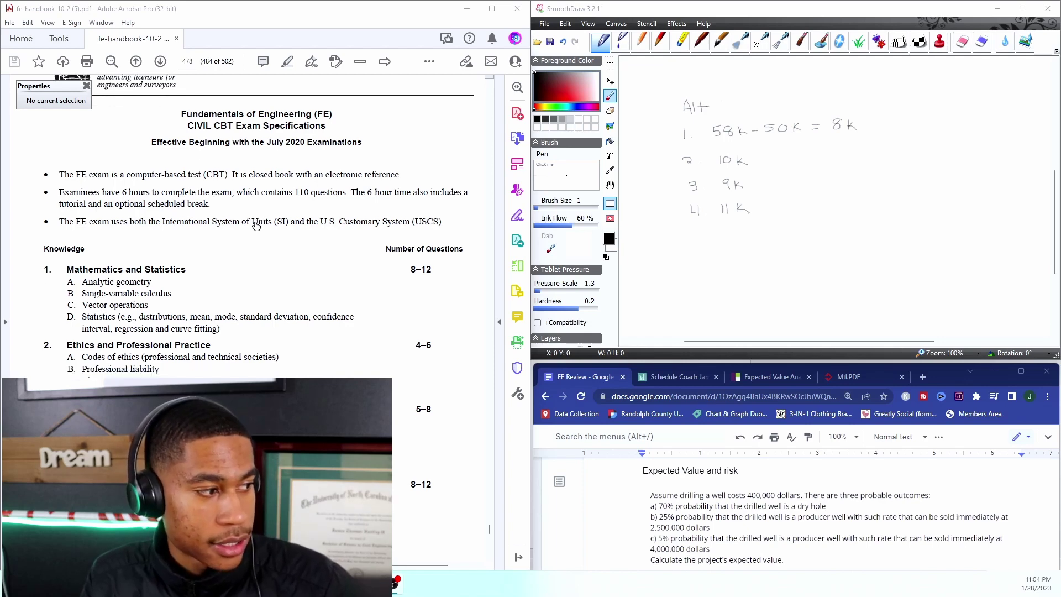
{"action": "scroll", "coordinate": [243, 227], "scroll_direction": "down", "scroll_amount": 12}
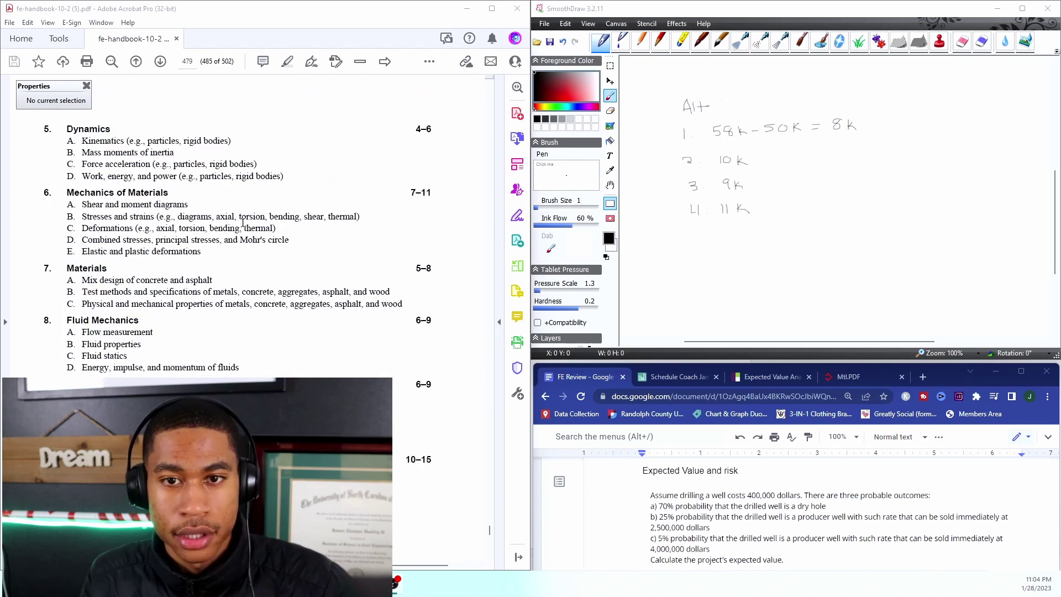
{"action": "scroll", "coordinate": [244, 226], "scroll_direction": "up", "scroll_amount": 12}
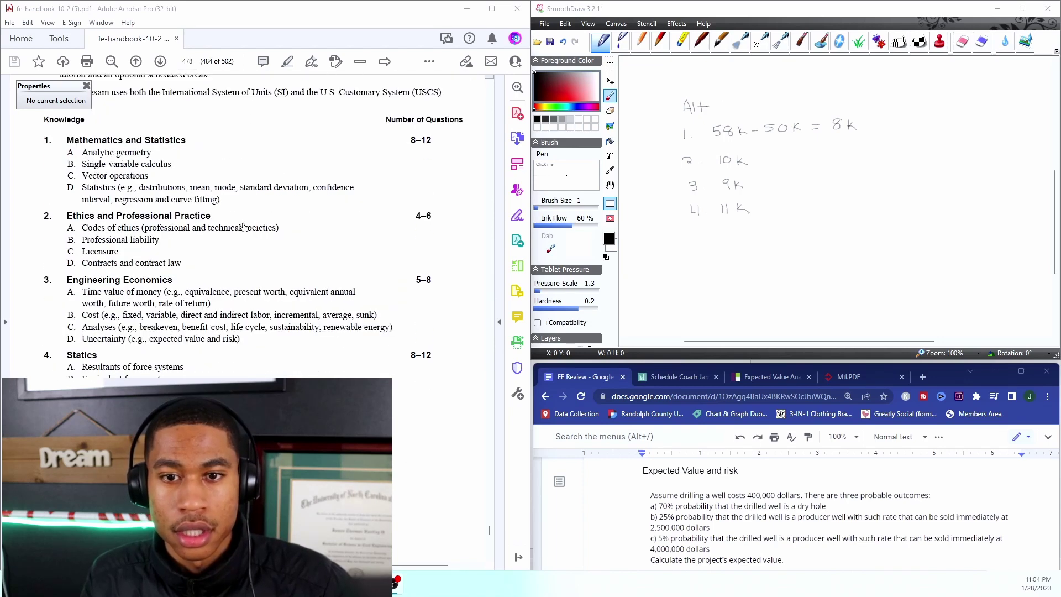
{"action": "scroll", "coordinate": [244, 226], "scroll_direction": "down", "scroll_amount": 12}
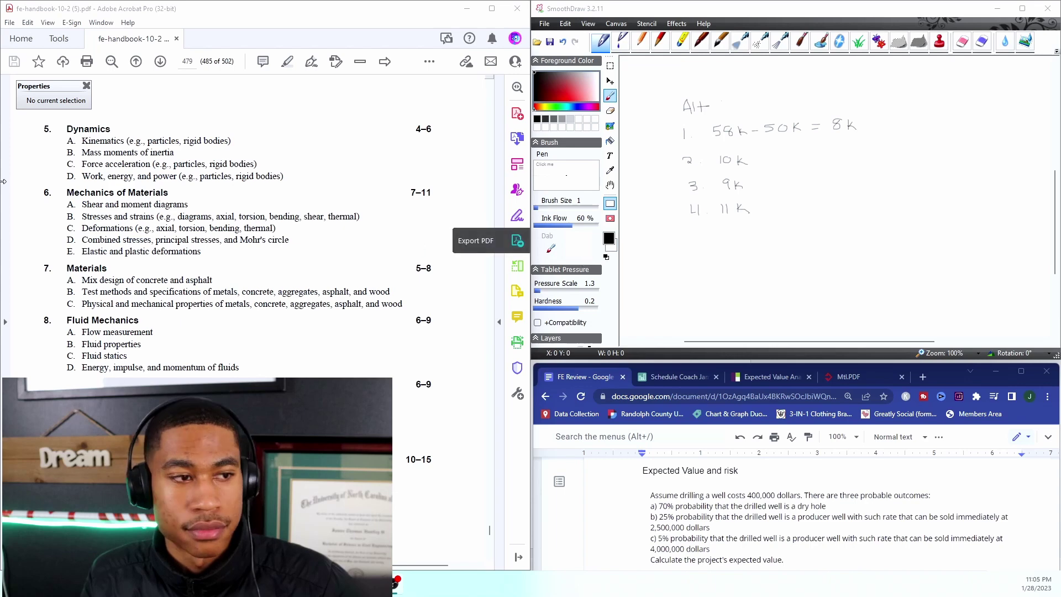
{"action": "scroll", "coordinate": [233, 179], "scroll_direction": "up", "scroll_amount": 12}
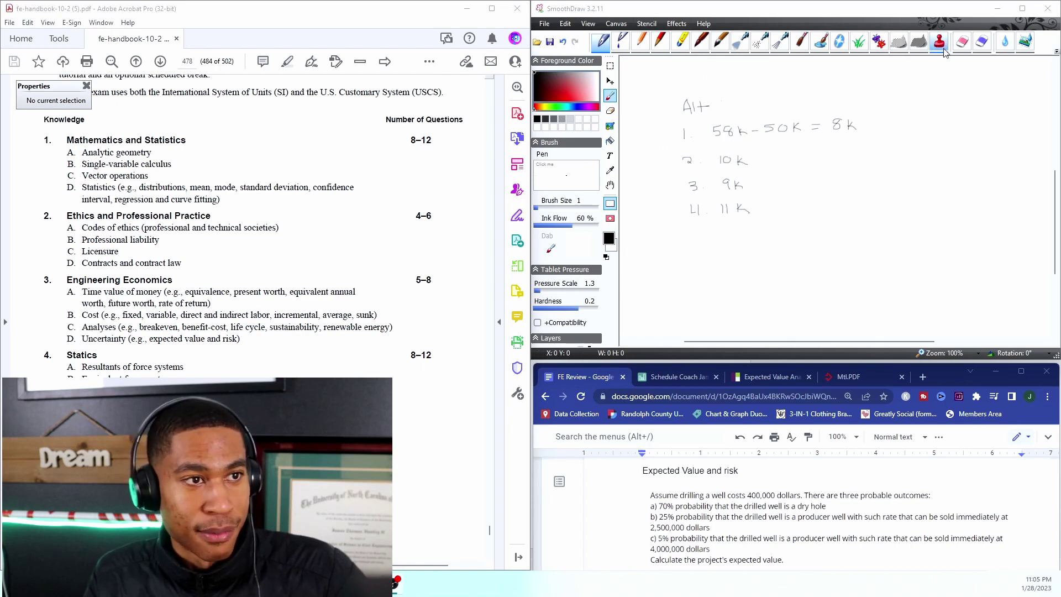
- Wipe the old handwritten Alt figures with the Hard Eraser, then return to the Pen
{"action": "left_click", "coordinate": [982, 44]}
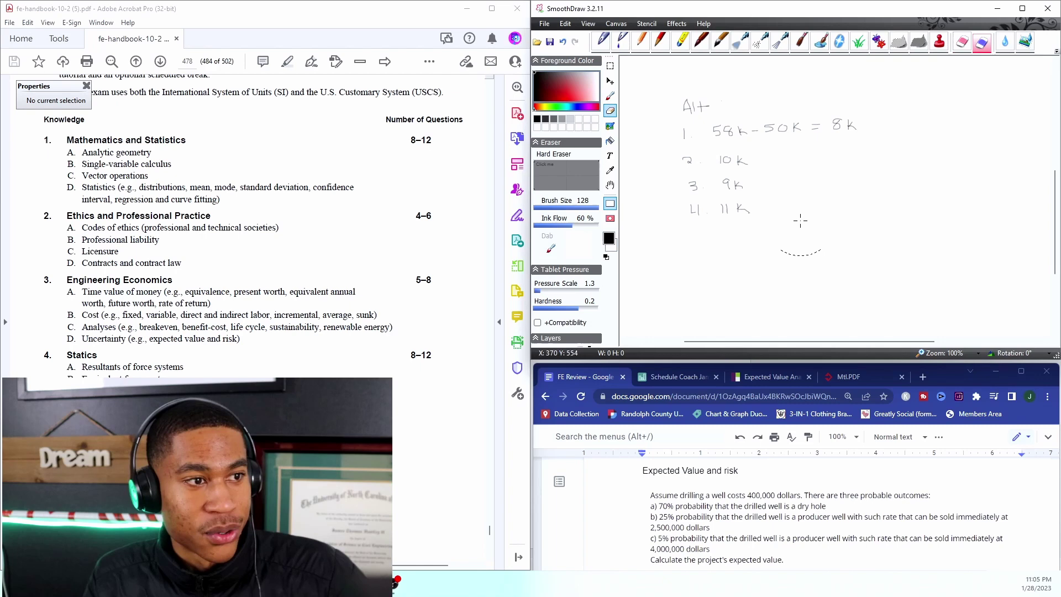
{"action": "mouse_move", "coordinate": [744, 209]}
{"action": "left_mouse_down"}
{"action": "mouse_move", "coordinate": [688, 146]}
{"action": "mouse_move", "coordinate": [687, 107]}
{"action": "mouse_move", "coordinate": [790, 128]}
{"action": "left_mouse_up"}
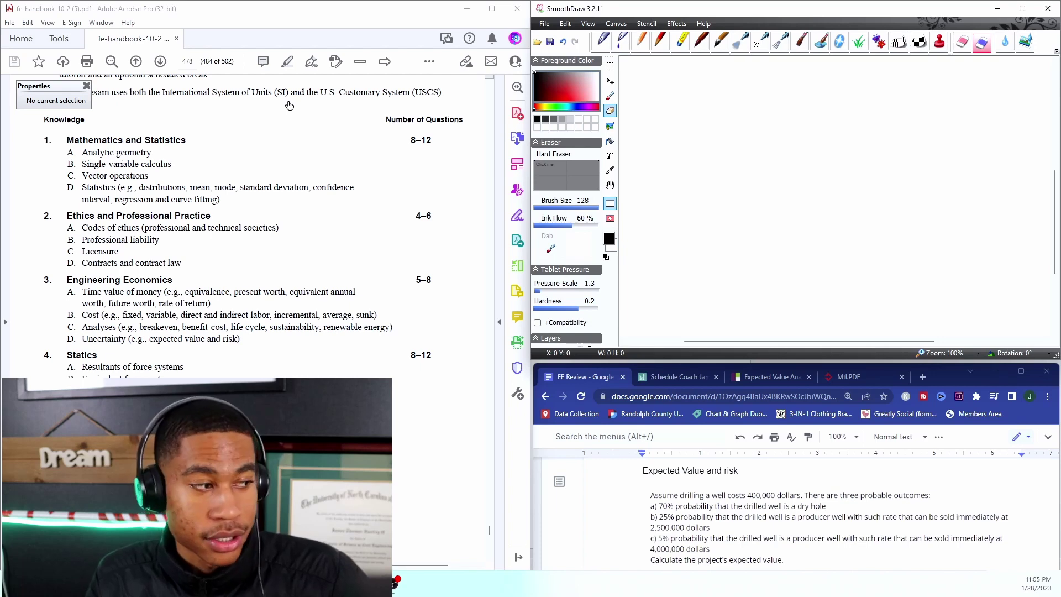
{"action": "left_click", "coordinate": [603, 41]}
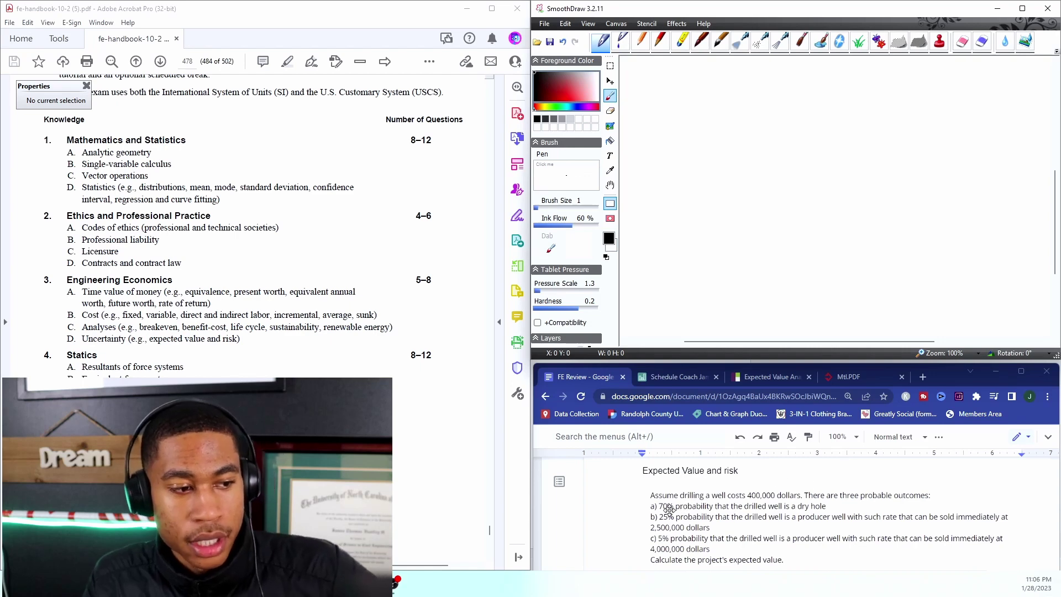
{"action": "scroll", "coordinate": [685, 501], "scroll_direction": "down", "scroll_amount": 1}
{"action": "scroll", "coordinate": [713, 503], "scroll_direction": "up", "scroll_amount": 1}
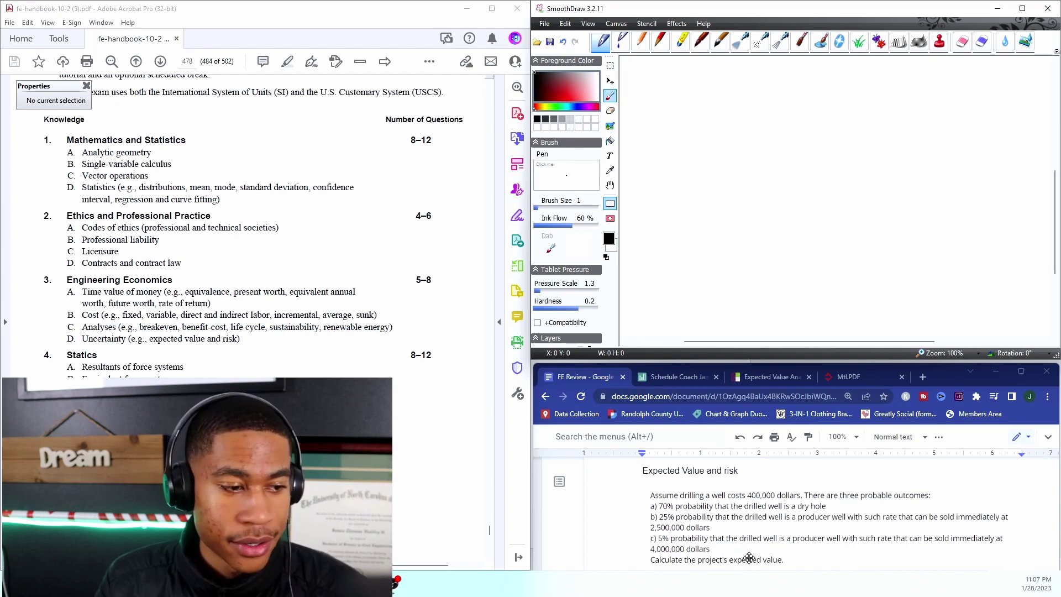
- Search the PDF handbook for 'expected value'
{"action": "left_click", "coordinate": [393, 148]}
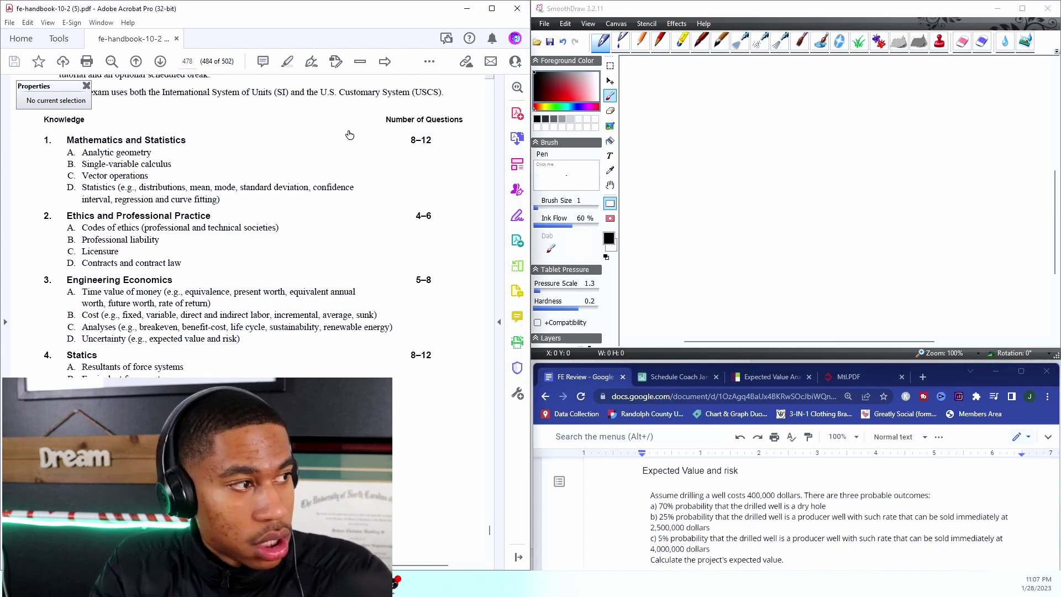
{"action": "key", "text": "ctrl+f"}
{"action": "type", "text": "e"}
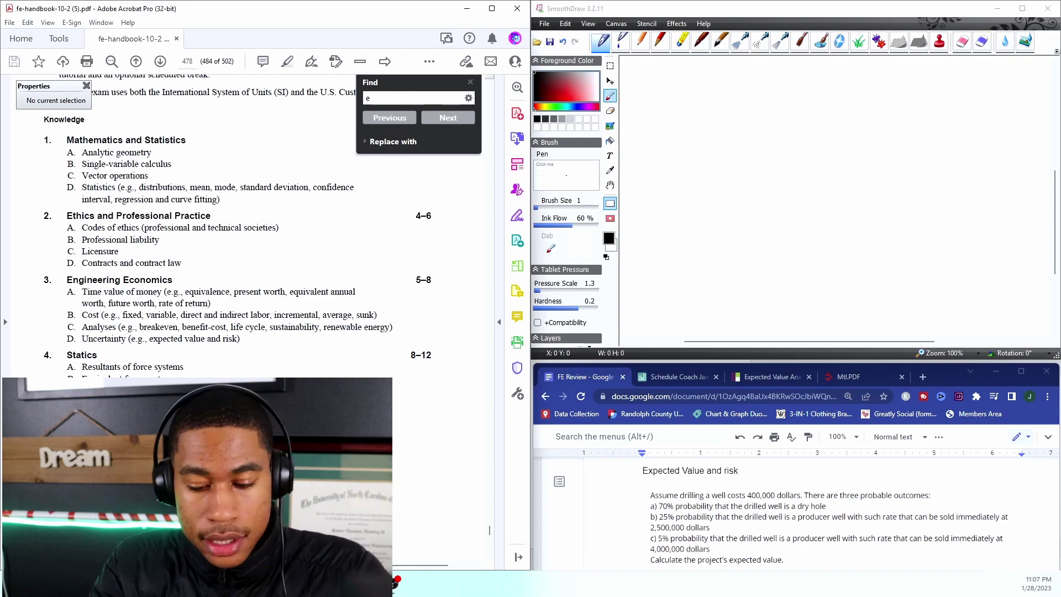
{"action": "type", "text": "xpected"}
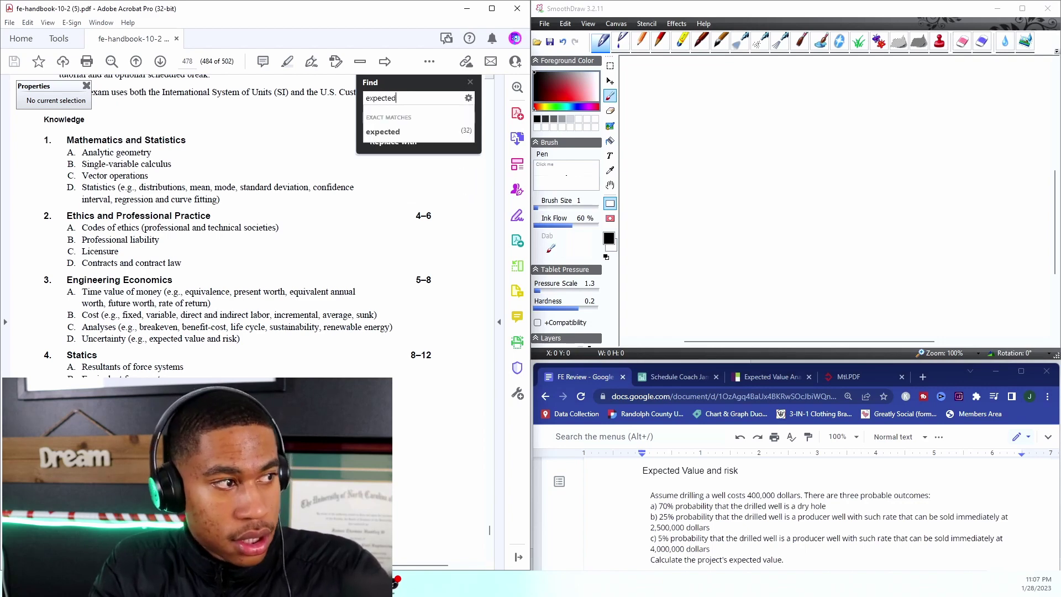
{"action": "type", "text": "val"}
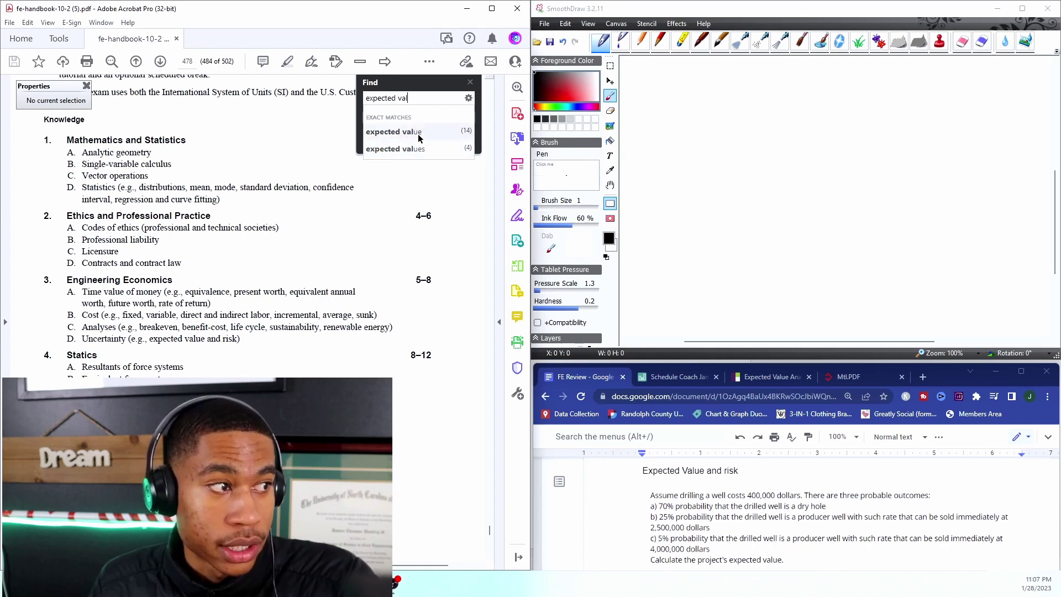
{"action": "left_click", "coordinate": [421, 133]}
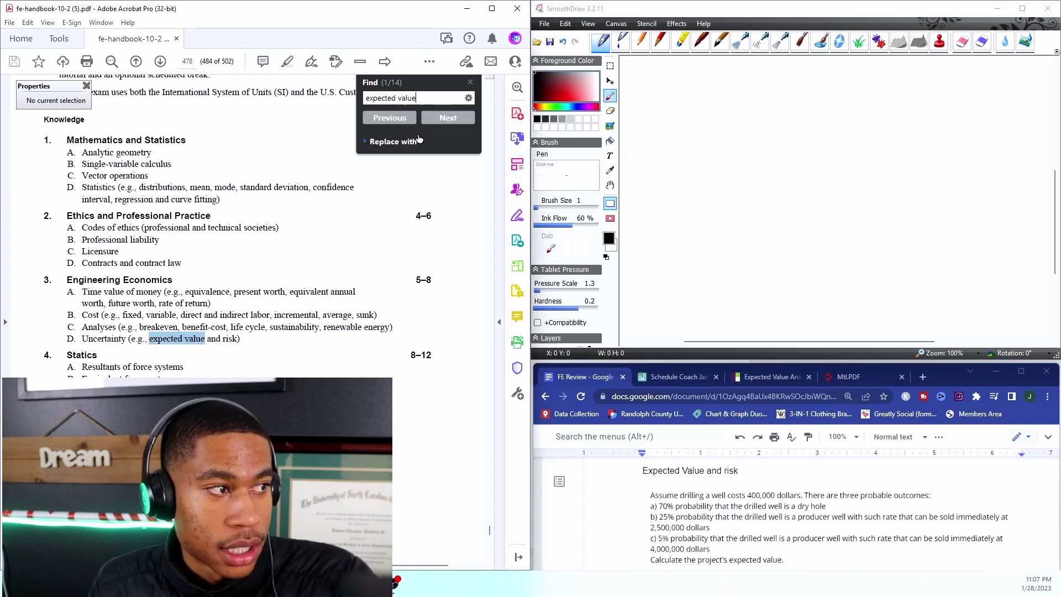
- Step through the first six 'expected value' matches in the handbook
{"action": "left_click", "coordinate": [449, 119]}
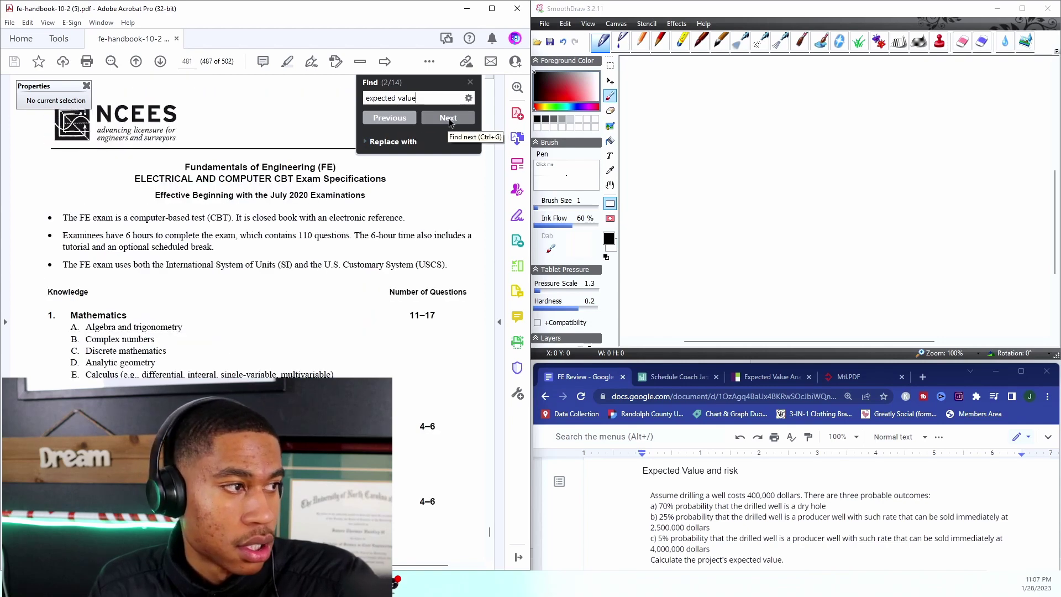
{"action": "left_click", "coordinate": [449, 118]}
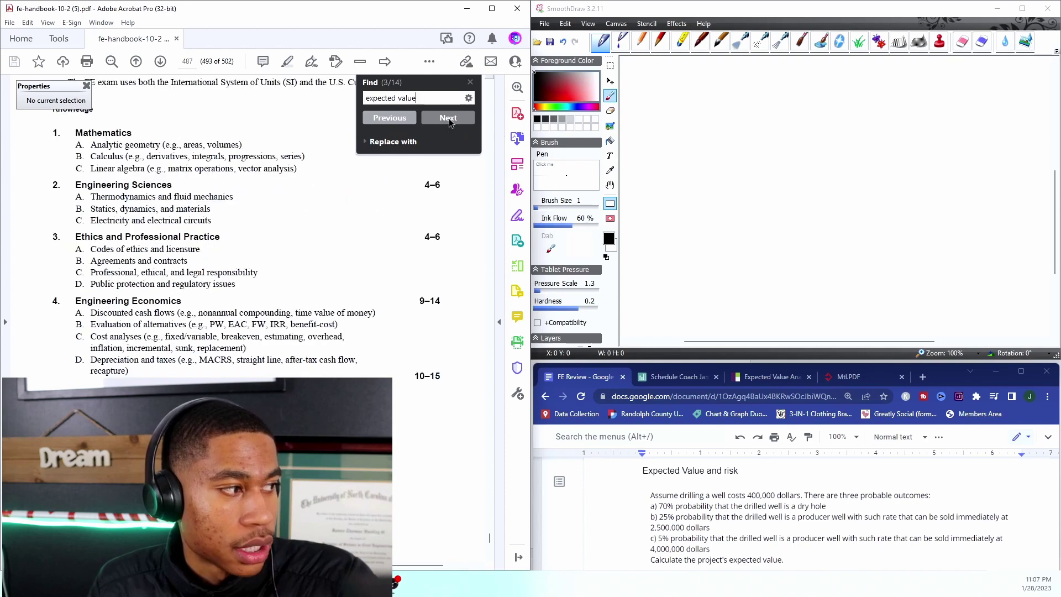
{"action": "left_click", "coordinate": [448, 119]}
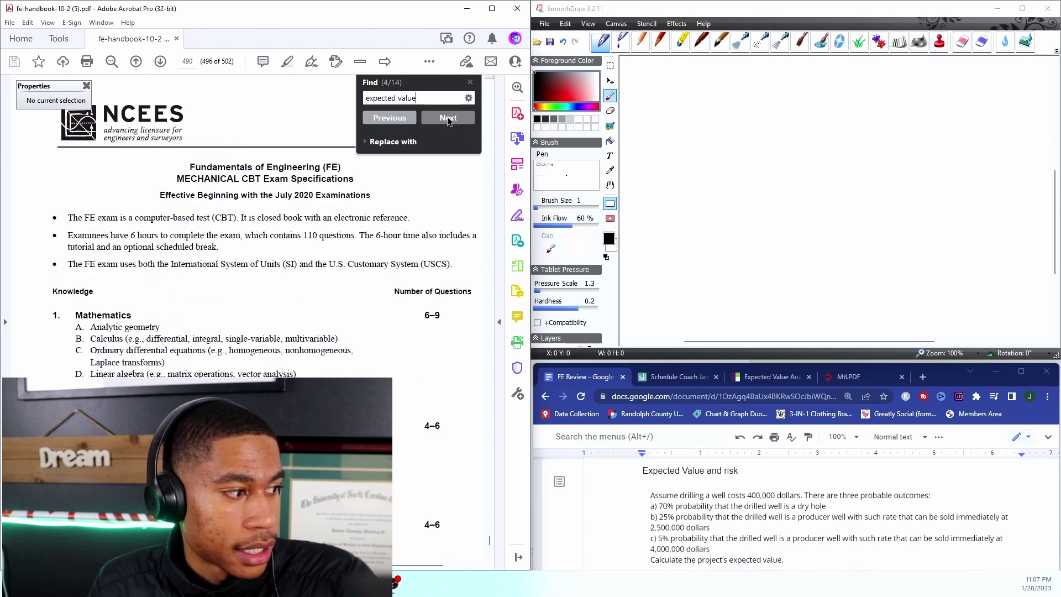
{"action": "left_click", "coordinate": [448, 118]}
{"action": "left_click", "coordinate": [448, 118]}
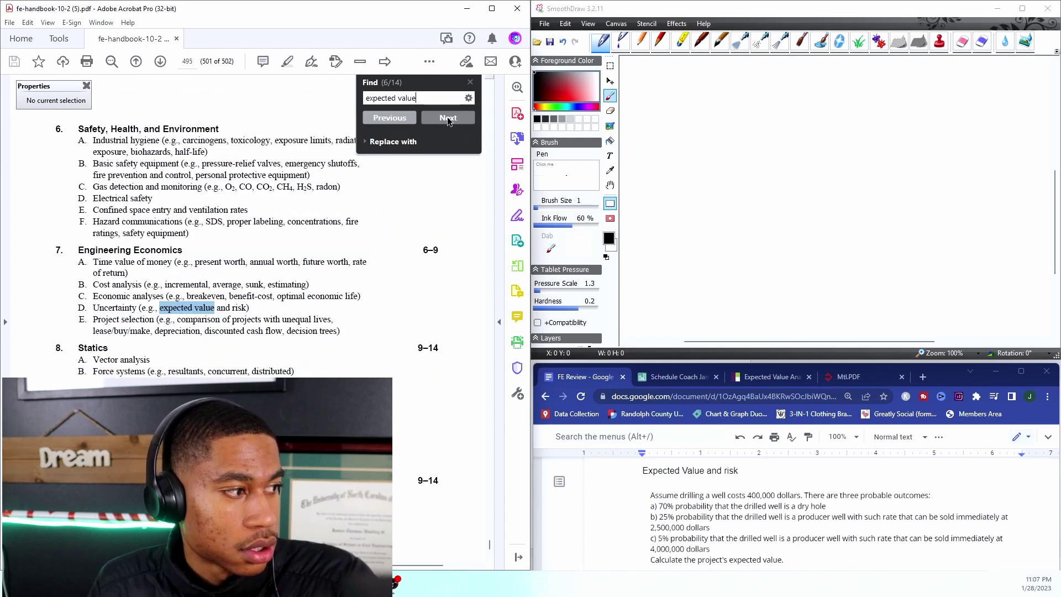
{"action": "left_click", "coordinate": [448, 119]}
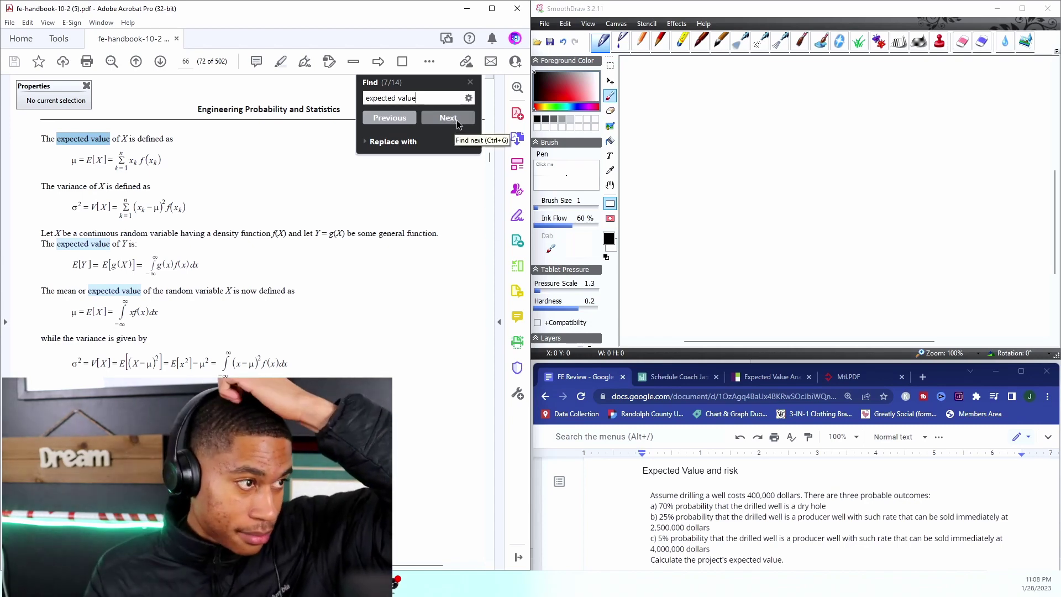
- Continue past the Engineering Economics matches to the Economic Decision Trees section
{"action": "left_click", "coordinate": [458, 123]}
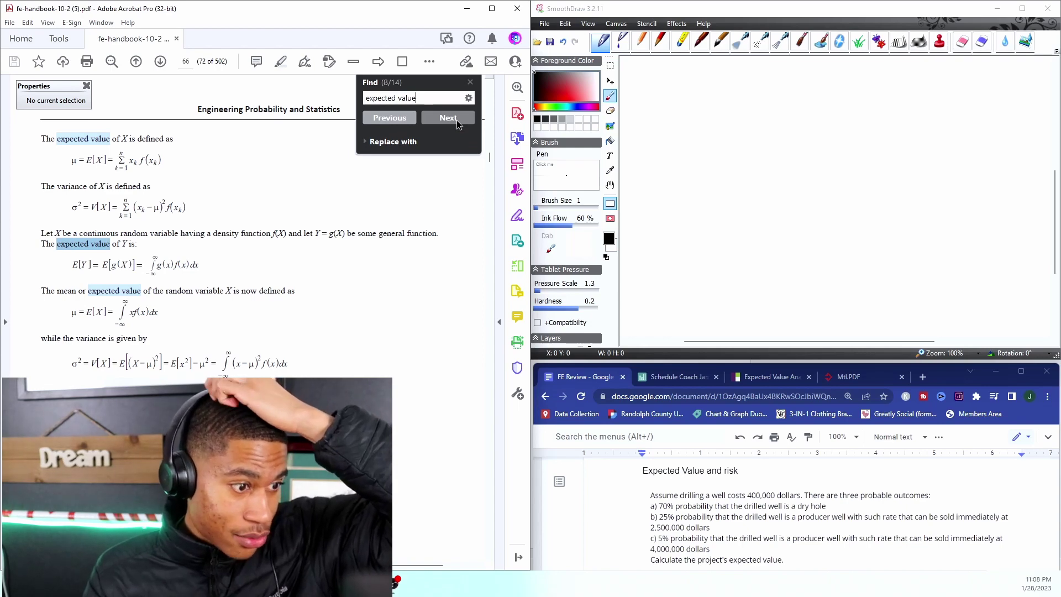
{"action": "left_click", "coordinate": [457, 122]}
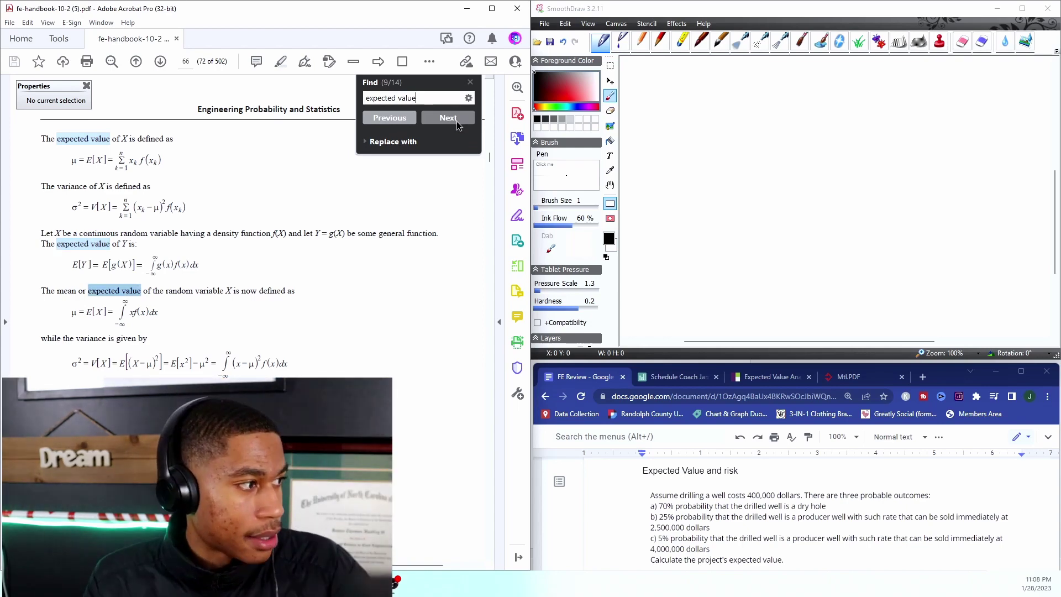
{"action": "left_click", "coordinate": [457, 121]}
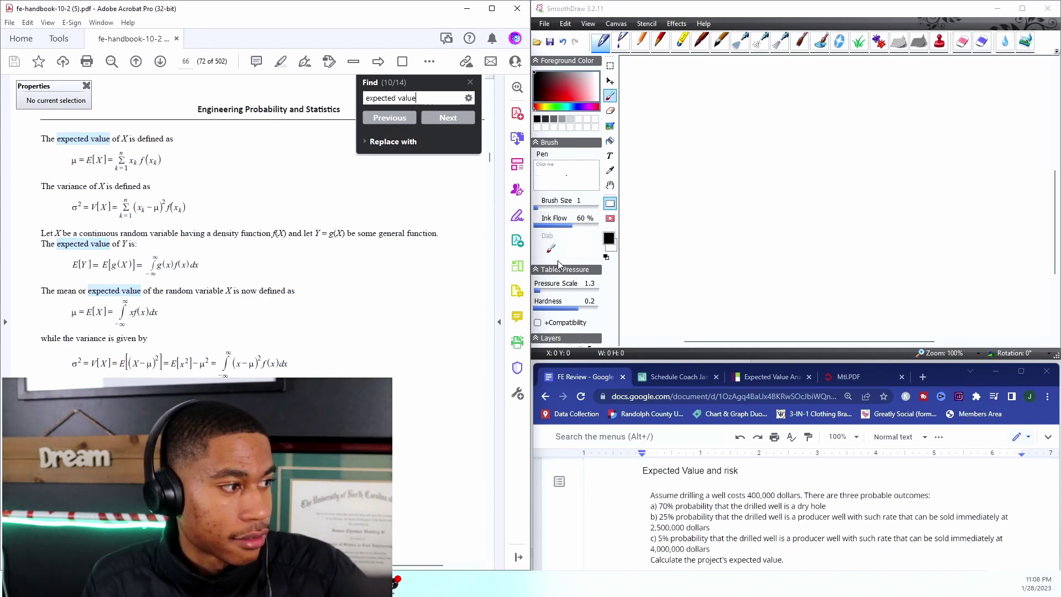
{"action": "left_click", "coordinate": [448, 118]}
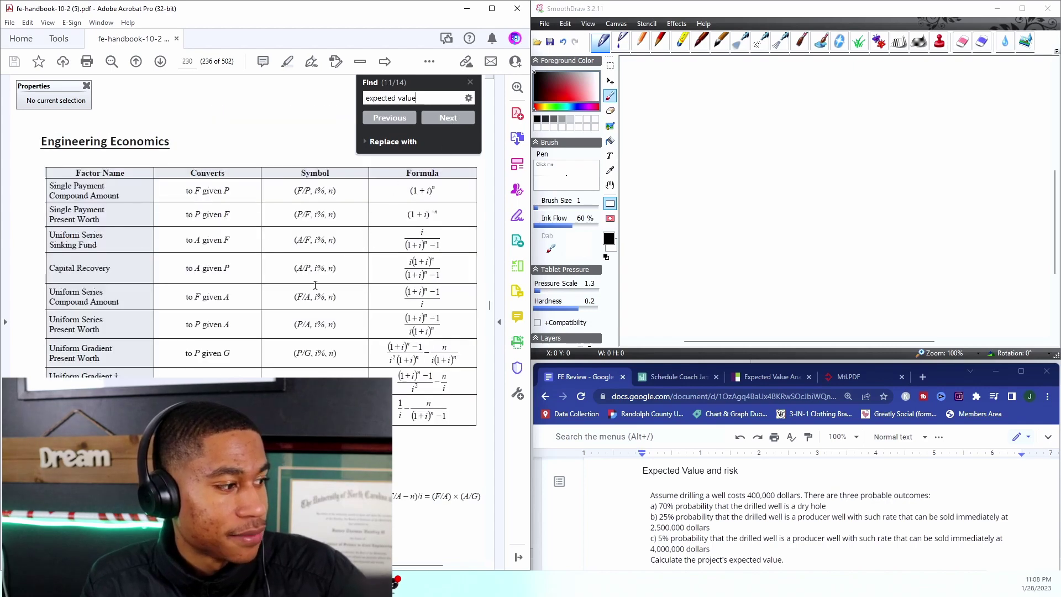
{"action": "scroll", "coordinate": [290, 303], "scroll_direction": "down", "scroll_amount": 1}
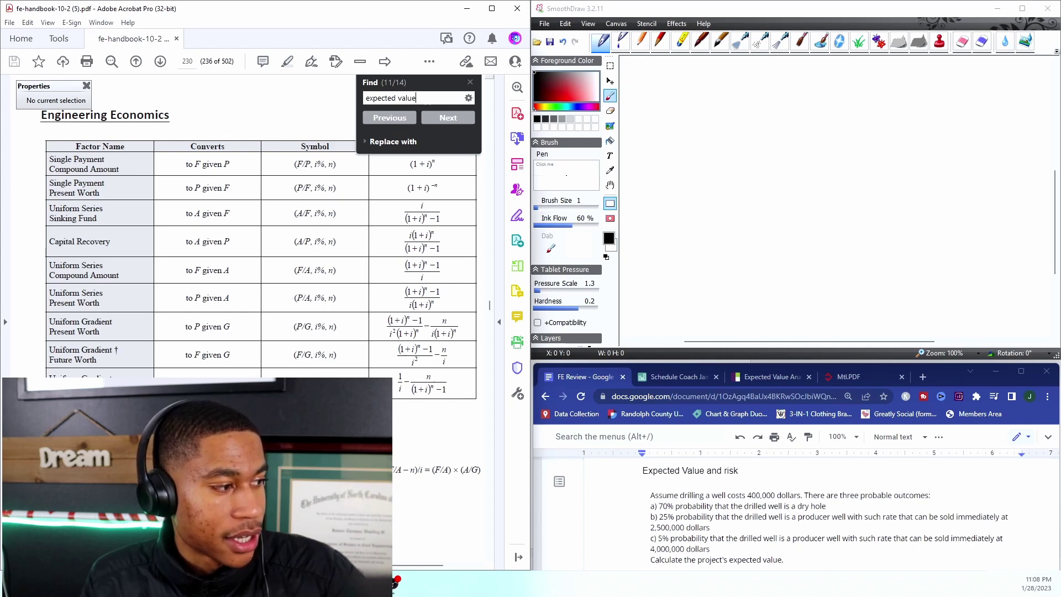
{"action": "left_click", "coordinate": [454, 119]}
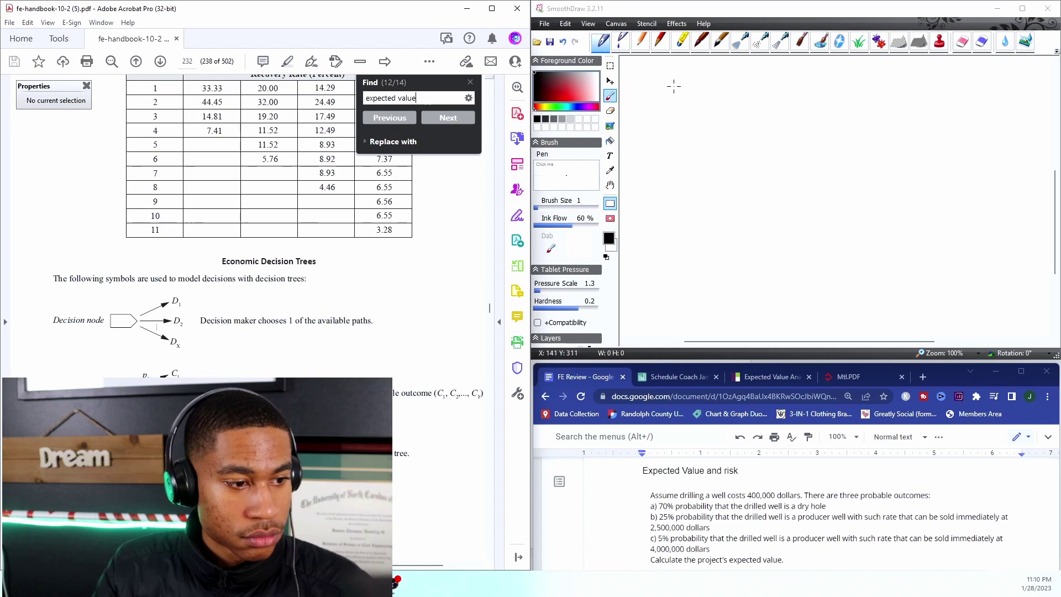
- Handwrite 'Initial Cost = 400K' at the top of the canvas
{"action": "left_click", "coordinate": [674, 96]}
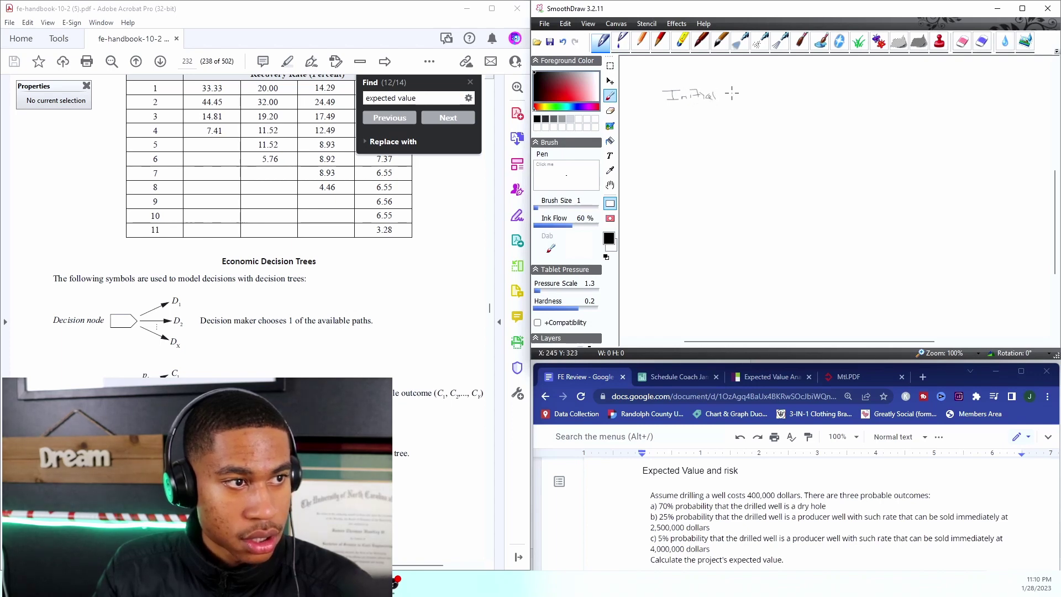
{"action": "left_click_drag", "start_coordinate": [742, 97], "coordinate": [761, 96]}
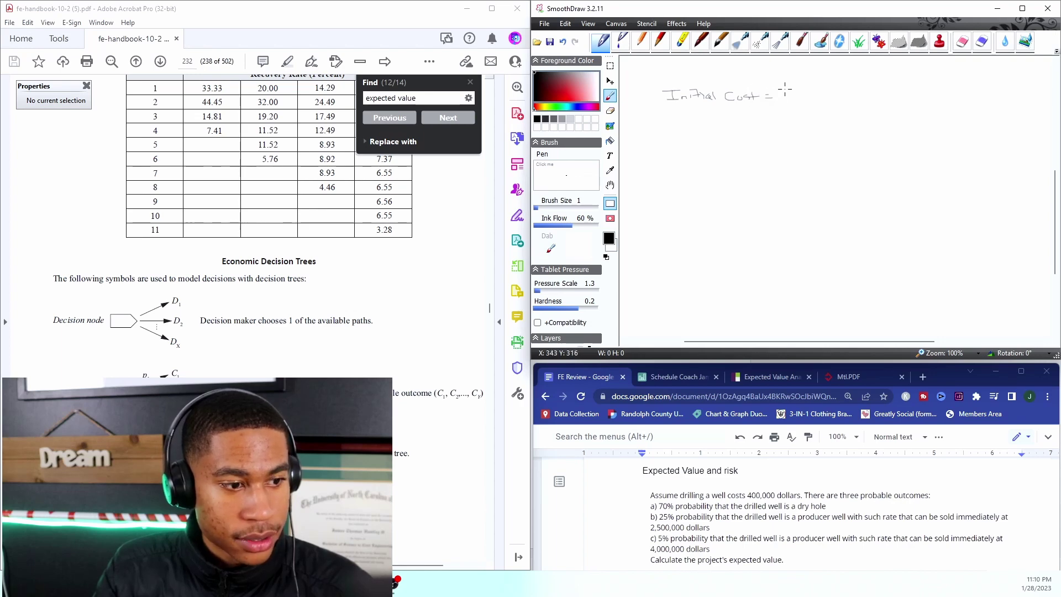
{"action": "left_click_drag", "start_coordinate": [788, 88], "coordinate": [826, 96]}
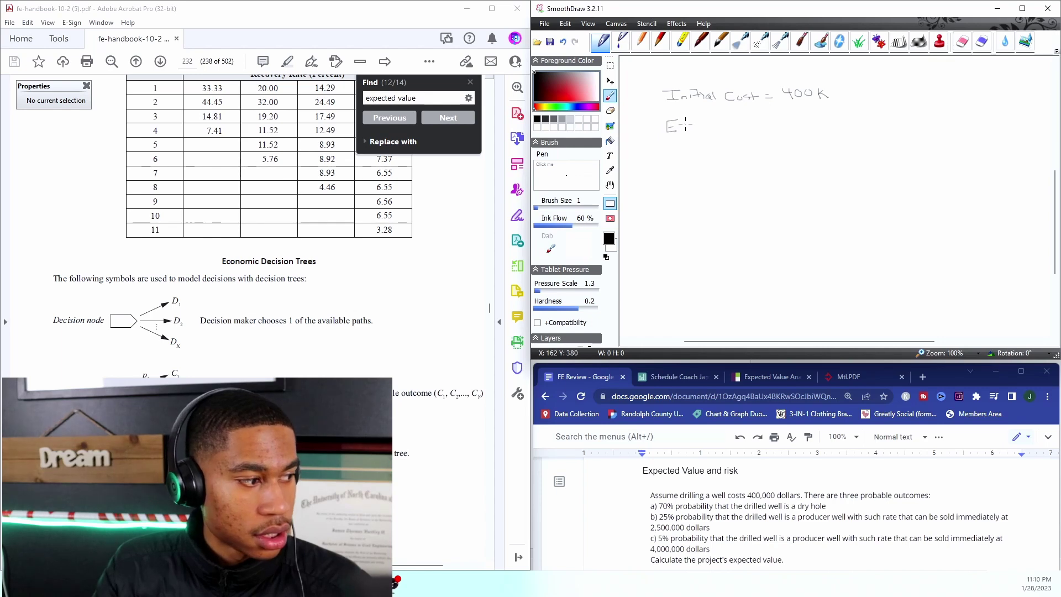
- Handwrite the formula 'EV = C1P1 + C2P2' beneath it
{"action": "mouse_move", "coordinate": [683, 120]}
{"action": "left_mouse_down"}
{"action": "mouse_move", "coordinate": [686, 132]}
{"action": "mouse_move", "coordinate": [690, 120]}
{"action": "mouse_move", "coordinate": [705, 130]}
{"action": "left_mouse_up"}
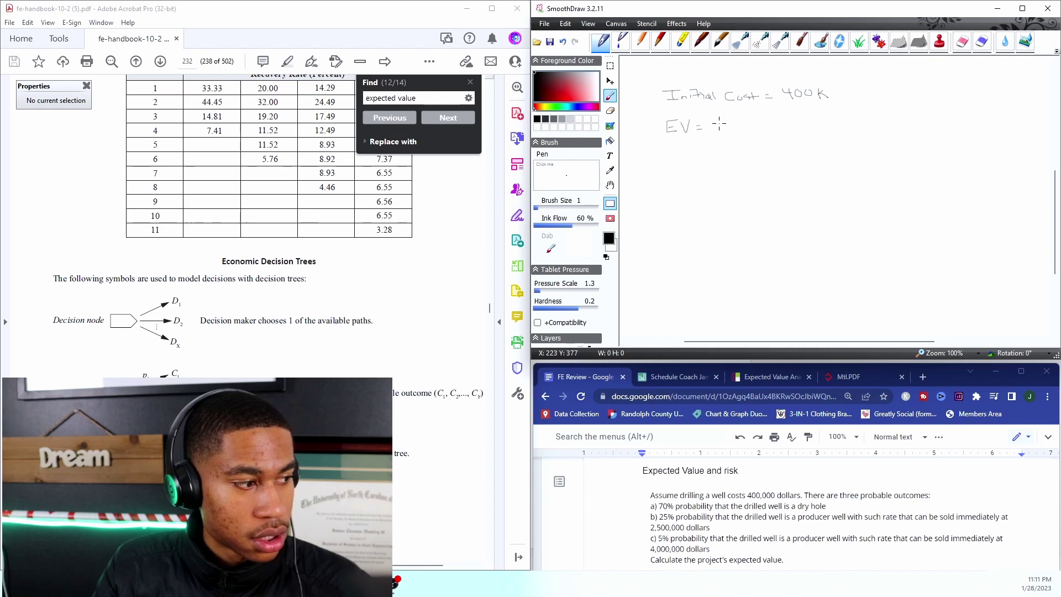
{"action": "left_click_drag", "start_coordinate": [718, 125], "coordinate": [728, 125]}
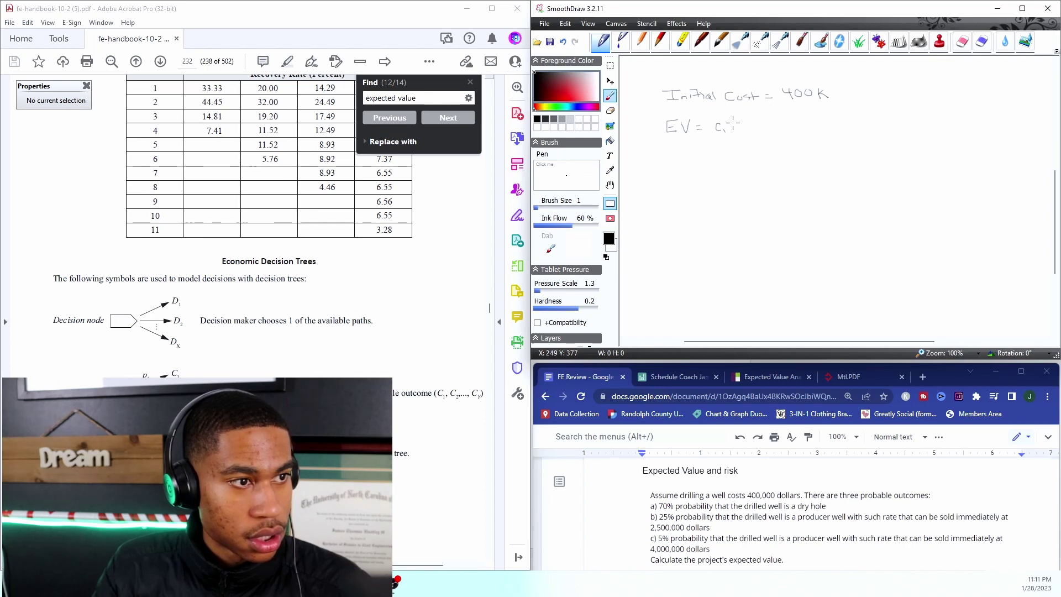
{"action": "left_click_drag", "start_coordinate": [730, 127], "coordinate": [742, 126]}
{"action": "mouse_move", "coordinate": [736, 121]}
{"action": "left_mouse_down"}
{"action": "mouse_move", "coordinate": [736, 131]}
{"action": "mouse_move", "coordinate": [763, 131]}
{"action": "left_mouse_up"}
{"action": "mouse_move", "coordinate": [756, 126]}
{"action": "left_mouse_down"}
{"action": "mouse_move", "coordinate": [809, 128]}
{"action": "mouse_move", "coordinate": [812, 120]}
{"action": "mouse_move", "coordinate": [821, 129]}
{"action": "left_mouse_up"}
- Add two continuation dots after C2P2 and write '(0 - 400K)' on the line below
{"action": "left_click", "coordinate": [839, 126]}
{"action": "left_click", "coordinate": [851, 126]}
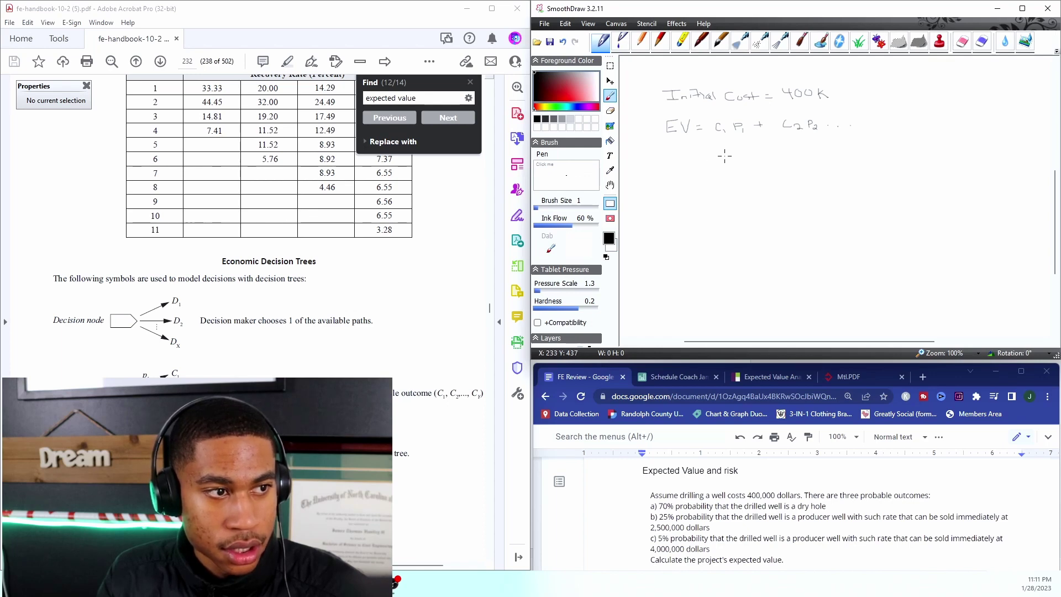
{"action": "left_click_drag", "start_coordinate": [725, 157], "coordinate": [726, 175]}
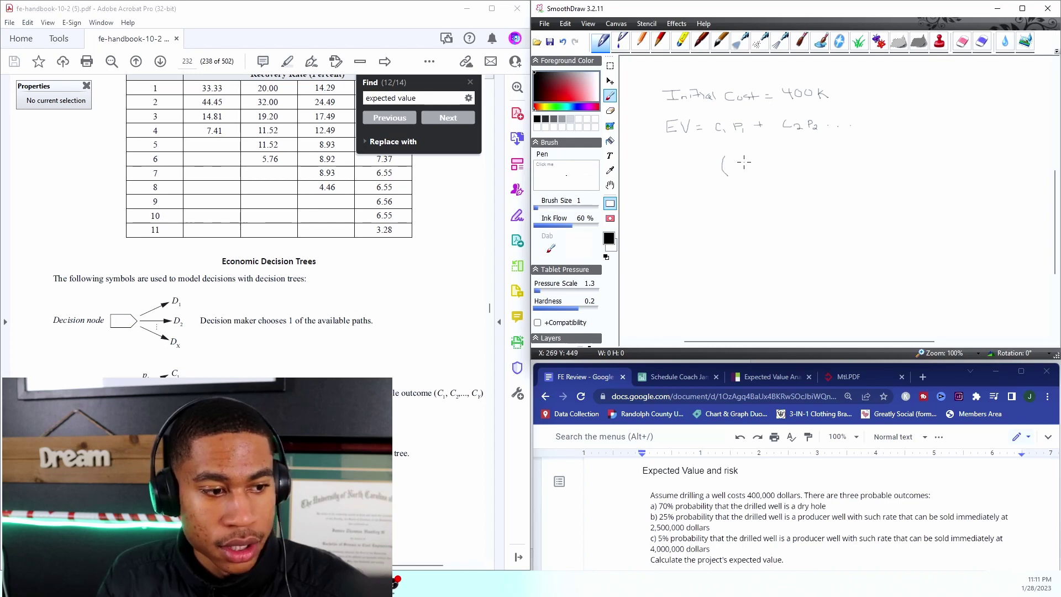
{"action": "left_click_drag", "start_coordinate": [738, 164], "coordinate": [756, 166]}
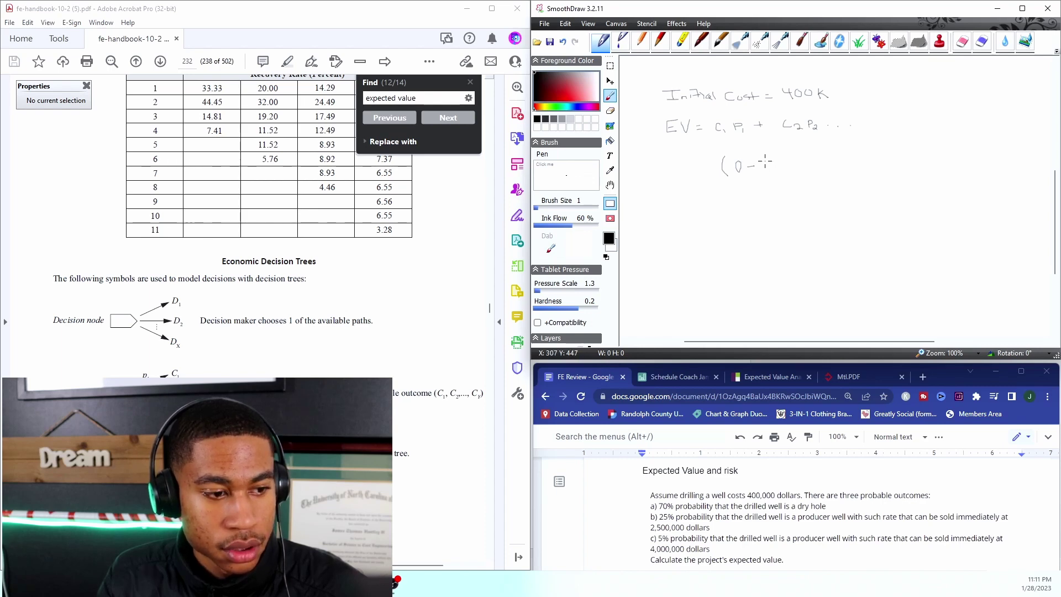
{"action": "left_click_drag", "start_coordinate": [764, 159], "coordinate": [786, 164]}
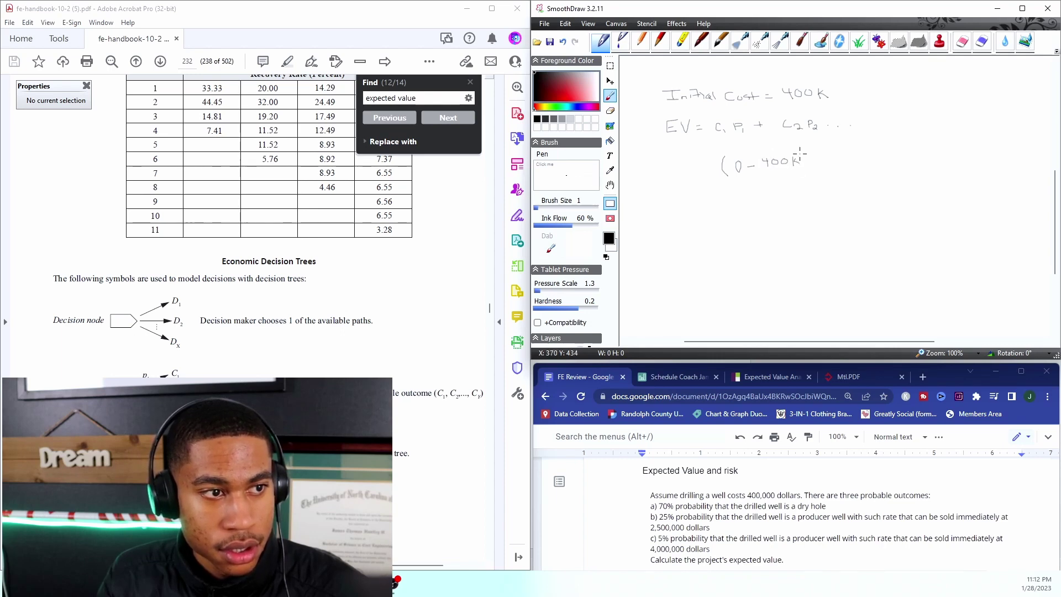
{"action": "left_click_drag", "start_coordinate": [805, 157], "coordinate": [806, 172]}
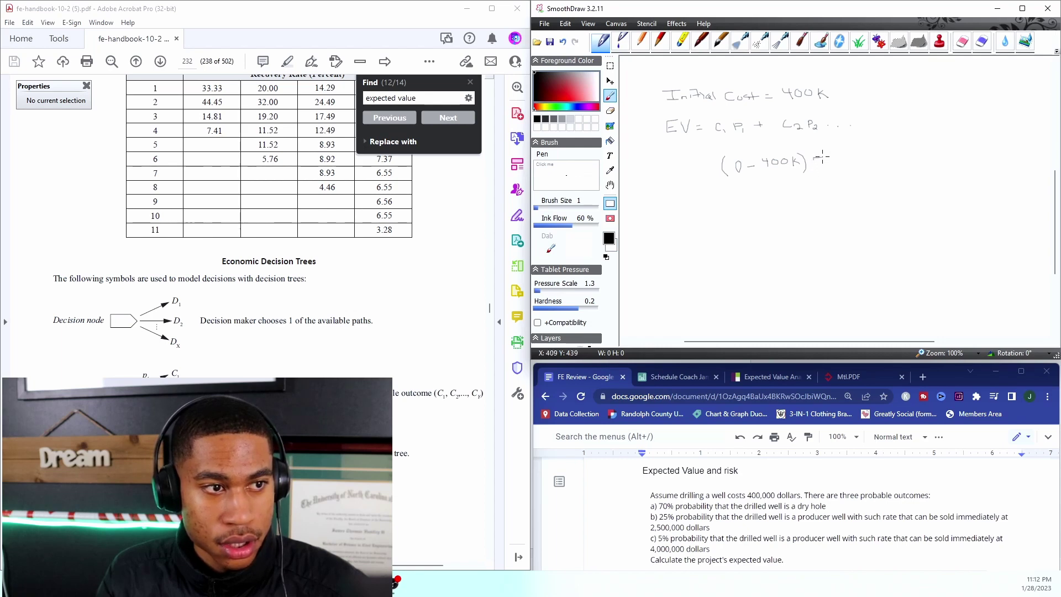
- Add '.7' to the first term, then '(2,500,000 - 400K).25', and begin a '+' below
{"action": "left_click_drag", "start_coordinate": [815, 157], "coordinate": [821, 167]}
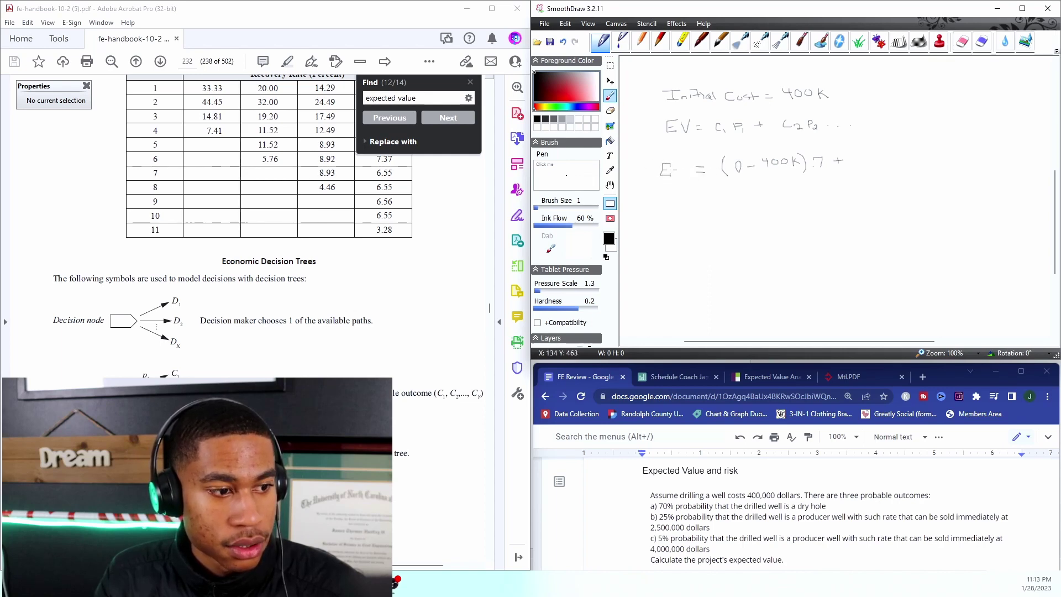
{"action": "left_click_drag", "start_coordinate": [670, 163], "coordinate": [682, 163]}
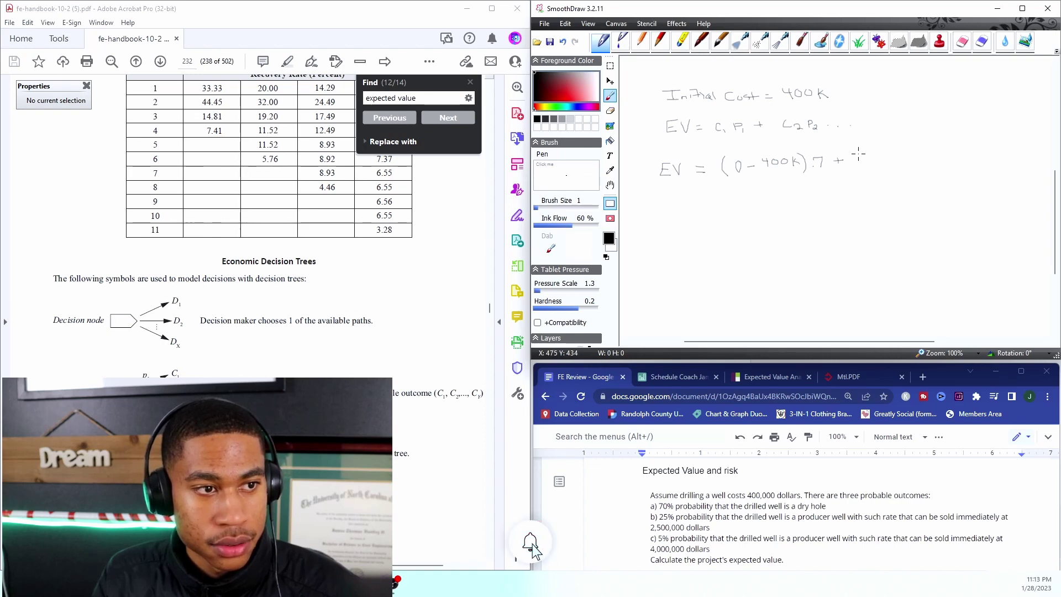
{"action": "left_click_drag", "start_coordinate": [859, 155], "coordinate": [857, 170]}
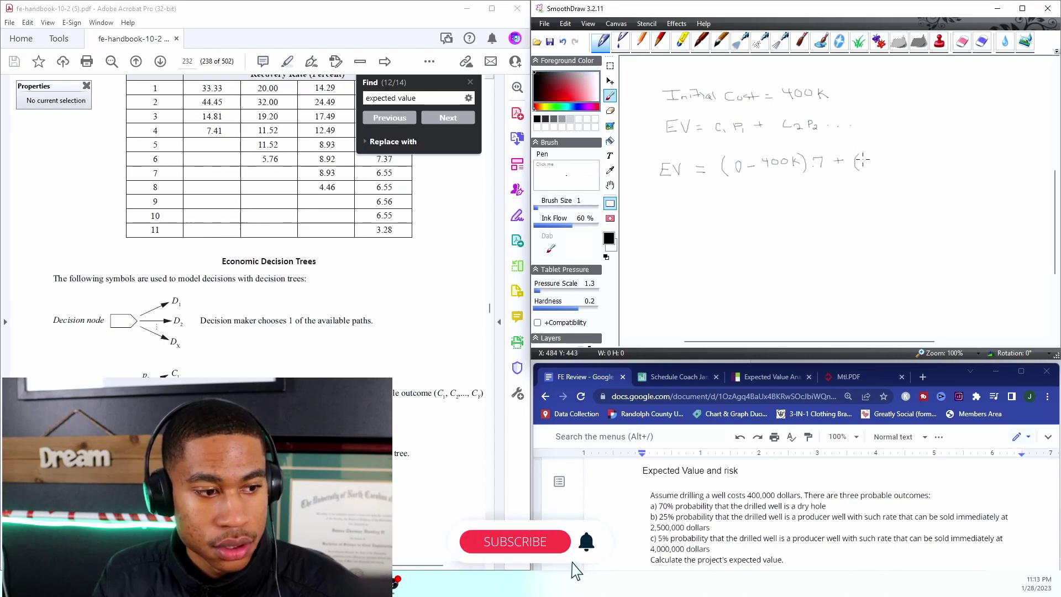
{"action": "left_click_drag", "start_coordinate": [859, 158], "coordinate": [871, 169]}
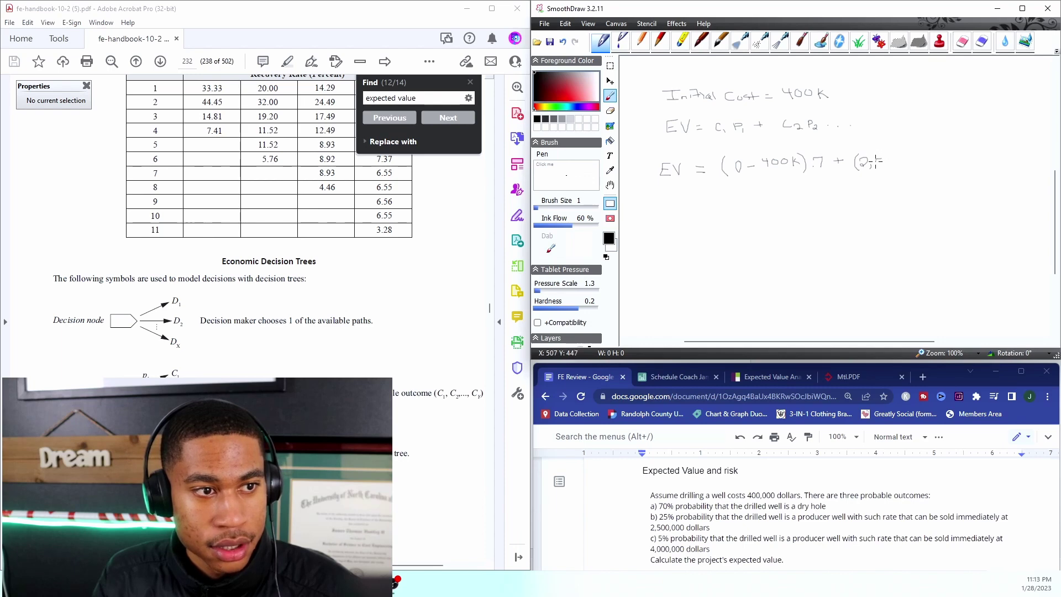
{"action": "mouse_move", "coordinate": [878, 158]}
{"action": "left_mouse_down"}
{"action": "mouse_move", "coordinate": [877, 168]}
{"action": "mouse_move", "coordinate": [885, 158]}
{"action": "mouse_move", "coordinate": [964, 166]}
{"action": "left_mouse_up"}
{"action": "left_click_drag", "start_coordinate": [971, 155], "coordinate": [980, 167]}
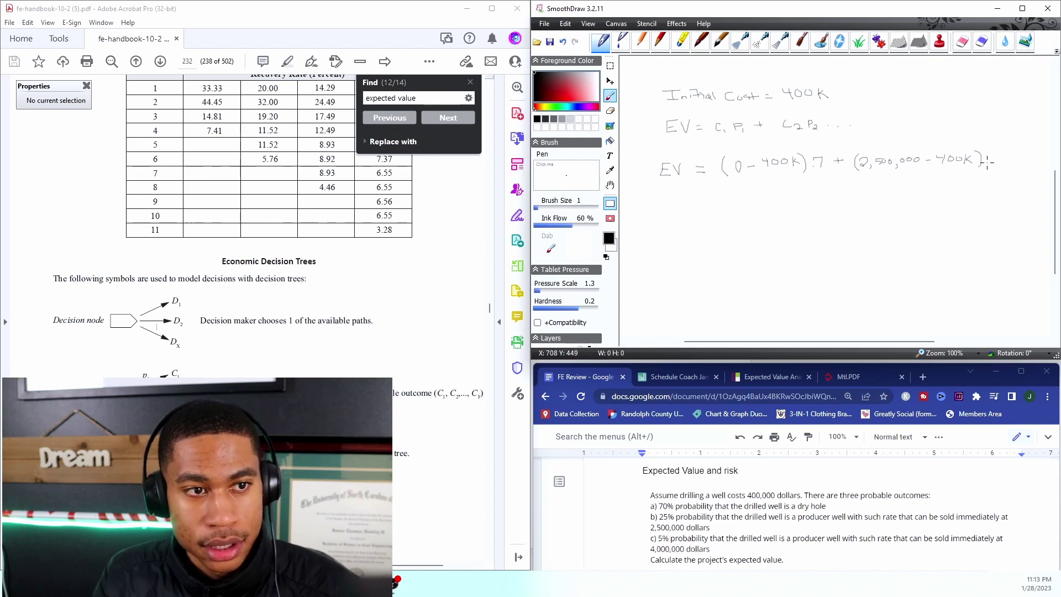
{"action": "left_click", "coordinate": [987, 163]}
{"action": "left_click_drag", "start_coordinate": [993, 158], "coordinate": [1006, 164]}
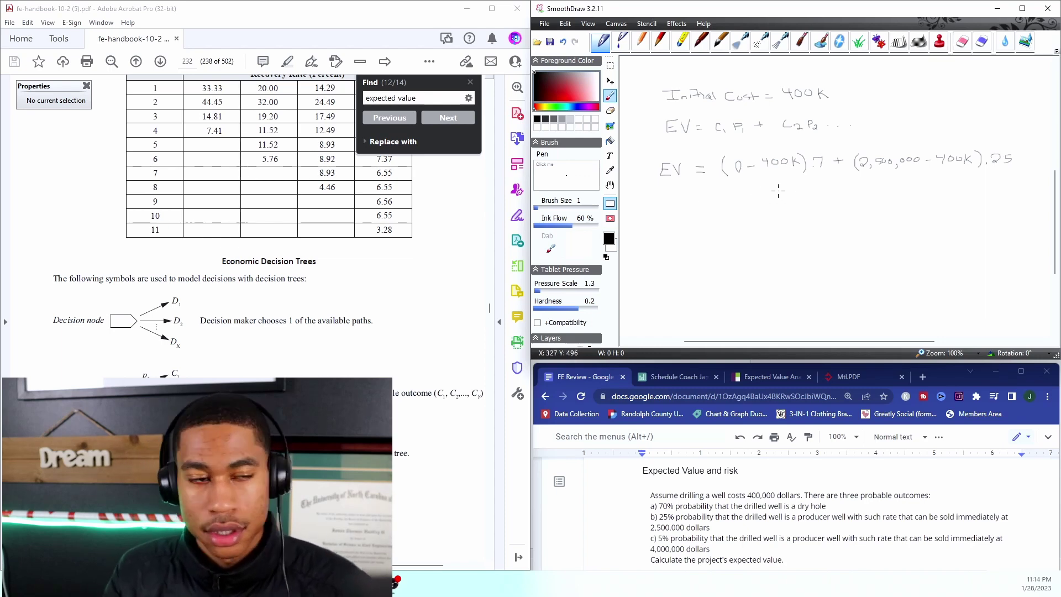
{"action": "left_click_drag", "start_coordinate": [775, 341], "coordinate": [798, 340]}
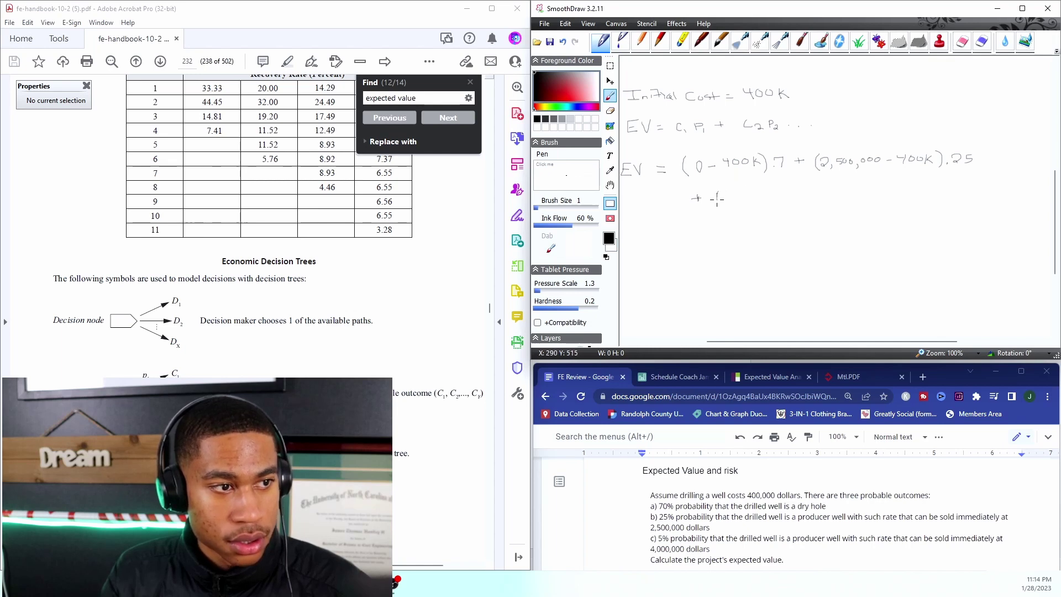
- Handwrite '+ (4,000,000 - 400K)' as the third term on the second line
{"action": "mouse_move", "coordinate": [721, 191]}
{"action": "left_mouse_down"}
{"action": "mouse_move", "coordinate": [720, 205]}
{"action": "mouse_move", "coordinate": [737, 197]}
{"action": "left_mouse_up"}
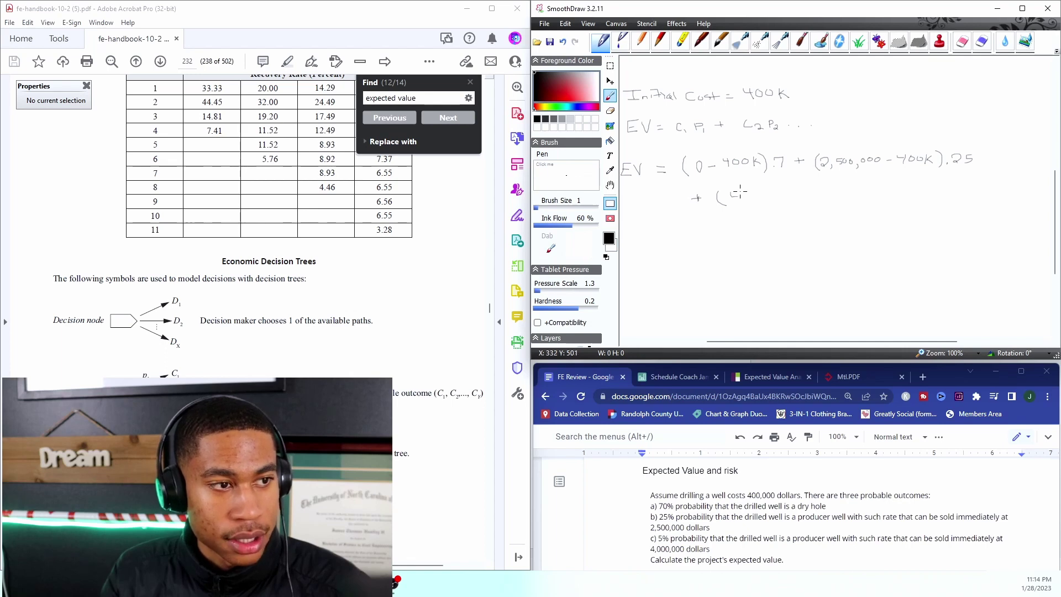
{"action": "left_click_drag", "start_coordinate": [738, 189], "coordinate": [740, 205]}
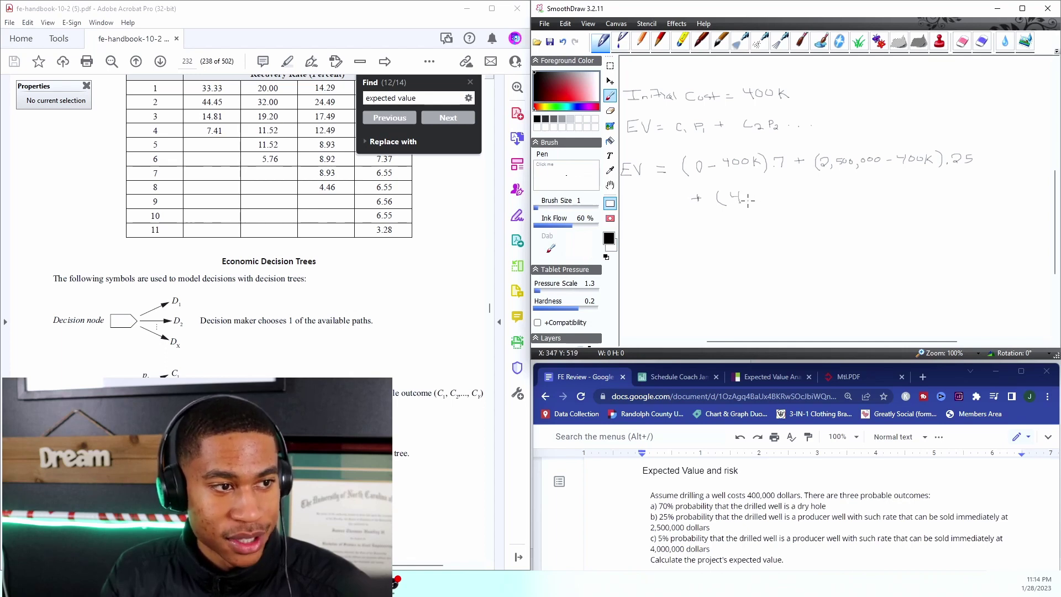
{"action": "mouse_move", "coordinate": [749, 203]}
{"action": "left_mouse_down"}
{"action": "mouse_move", "coordinate": [752, 193]}
{"action": "mouse_move", "coordinate": [779, 193]}
{"action": "mouse_move", "coordinate": [784, 206]}
{"action": "mouse_move", "coordinate": [816, 194]}
{"action": "mouse_move", "coordinate": [878, 197]}
{"action": "left_mouse_up"}
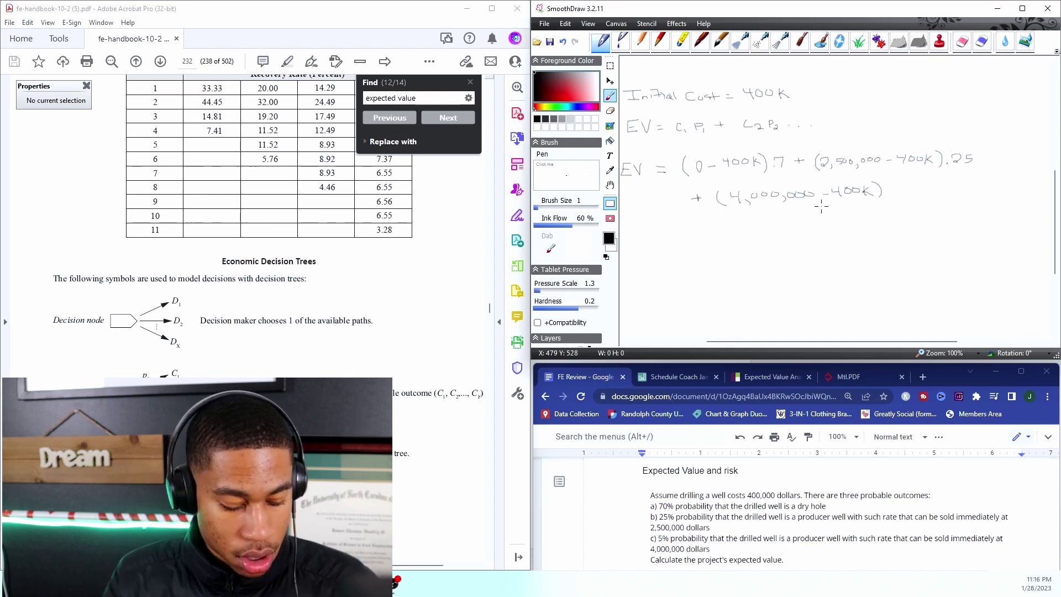
- Write the '.05' probability after the third term's closing parenthesis
{"action": "scroll", "coordinate": [856, 245], "scroll_direction": "down", "scroll_amount": 3}
{"action": "scroll", "coordinate": [855, 240], "scroll_direction": "up", "scroll_amount": 3}
{"action": "scroll", "coordinate": [711, 517], "scroll_direction": "down", "scroll_amount": 5}
{"action": "scroll", "coordinate": [756, 556], "scroll_direction": "up", "scroll_amount": 5}
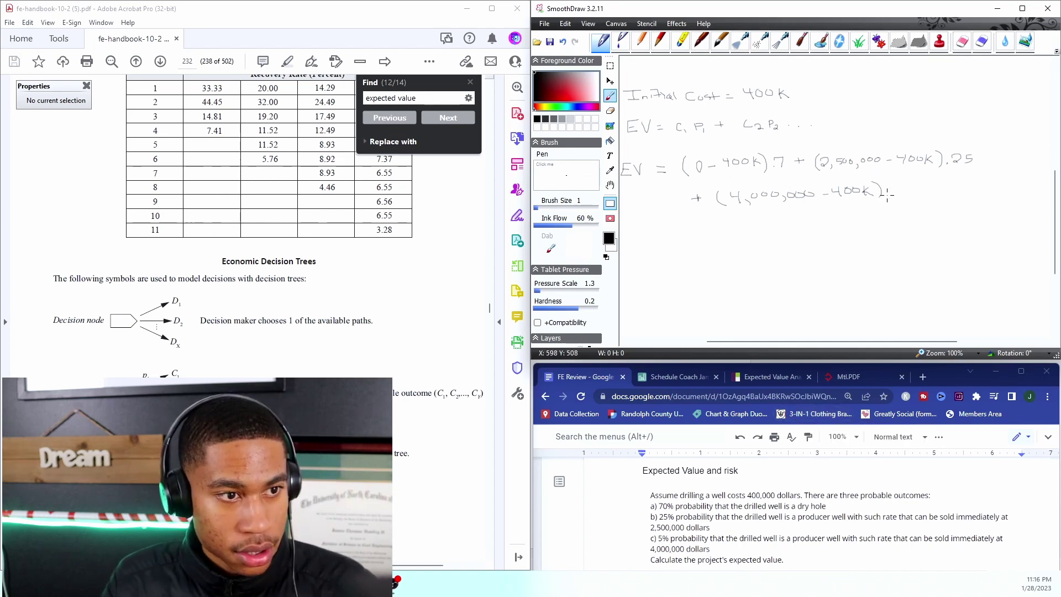
{"action": "left_click", "coordinate": [887, 193]}
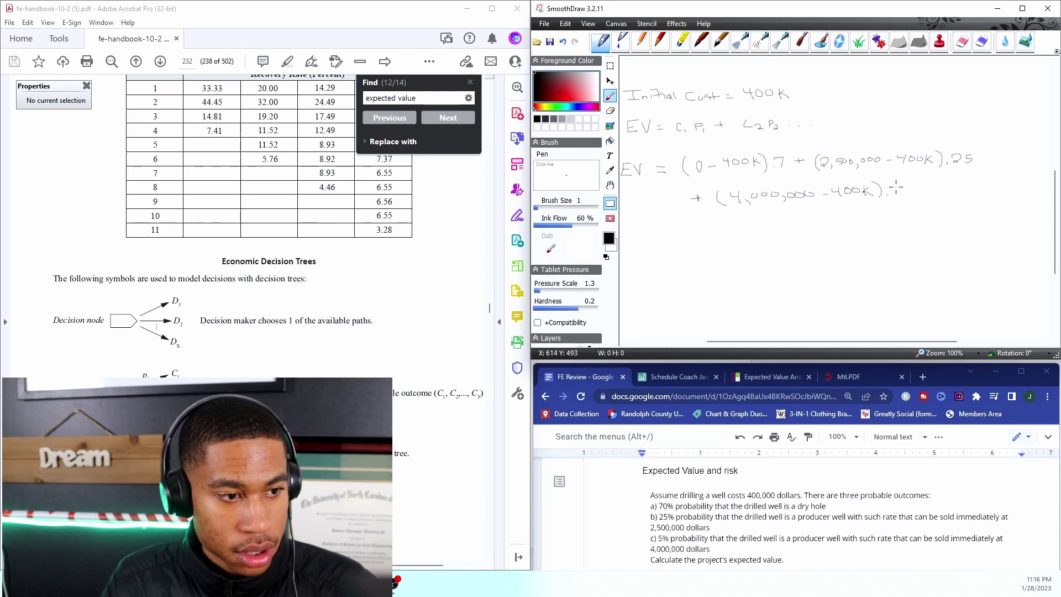
{"action": "left_click_drag", "start_coordinate": [897, 187], "coordinate": [903, 194]}
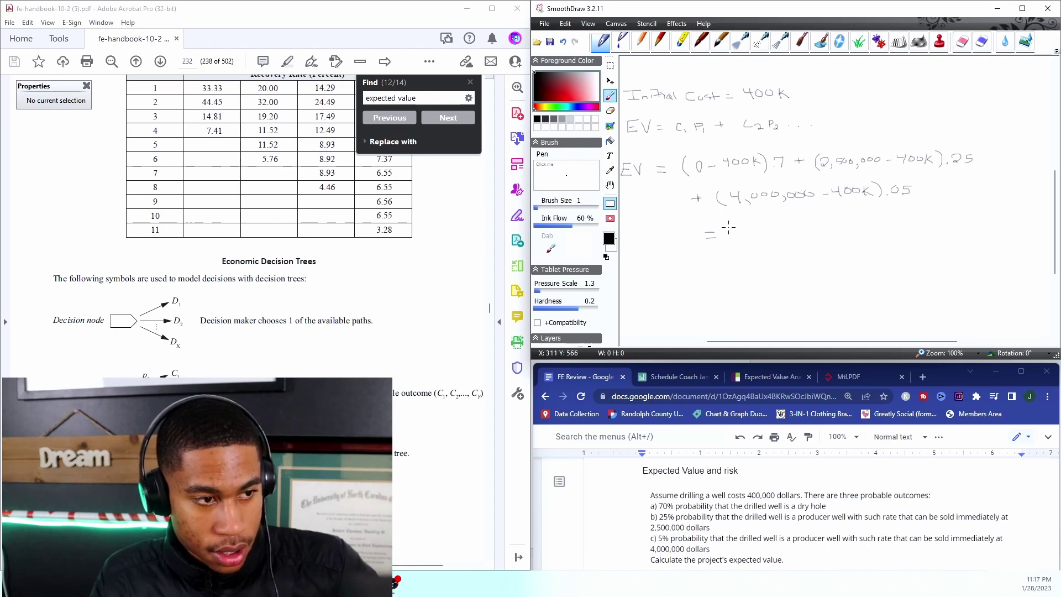
- Handwrite the final expected value '425,000' after the equals sign
{"action": "mouse_move", "coordinate": [727, 227]}
{"action": "left_mouse_down"}
{"action": "mouse_move", "coordinate": [774, 240]}
{"action": "mouse_move", "coordinate": [814, 232]}
{"action": "left_mouse_up"}
{"action": "left_click", "coordinate": [759, 235]}
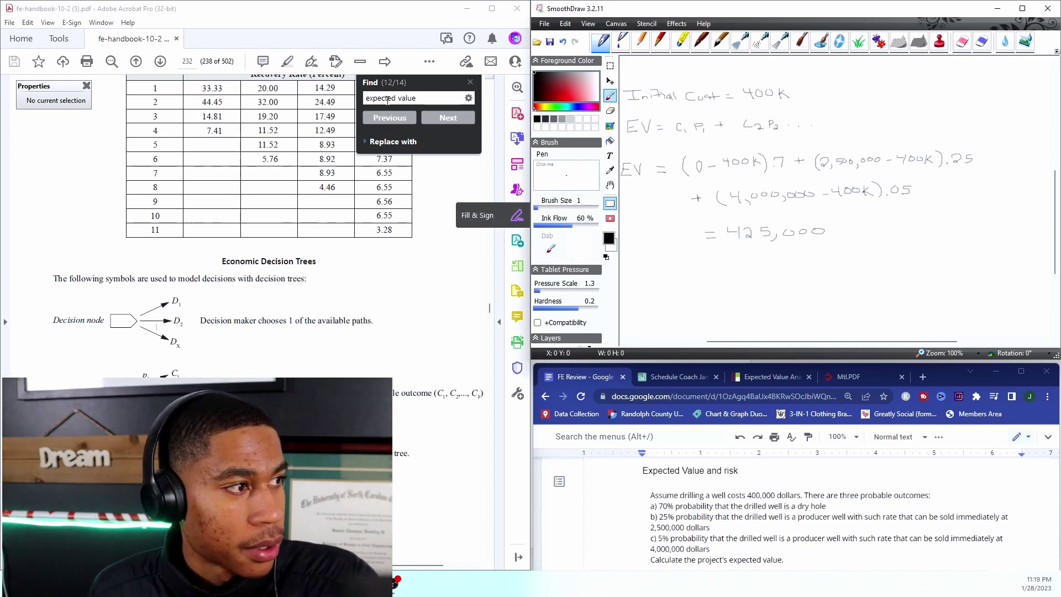
- Jump to handbook page 478 and scroll down to the Engineering Economics topics
{"action": "left_click", "coordinate": [425, 98]}
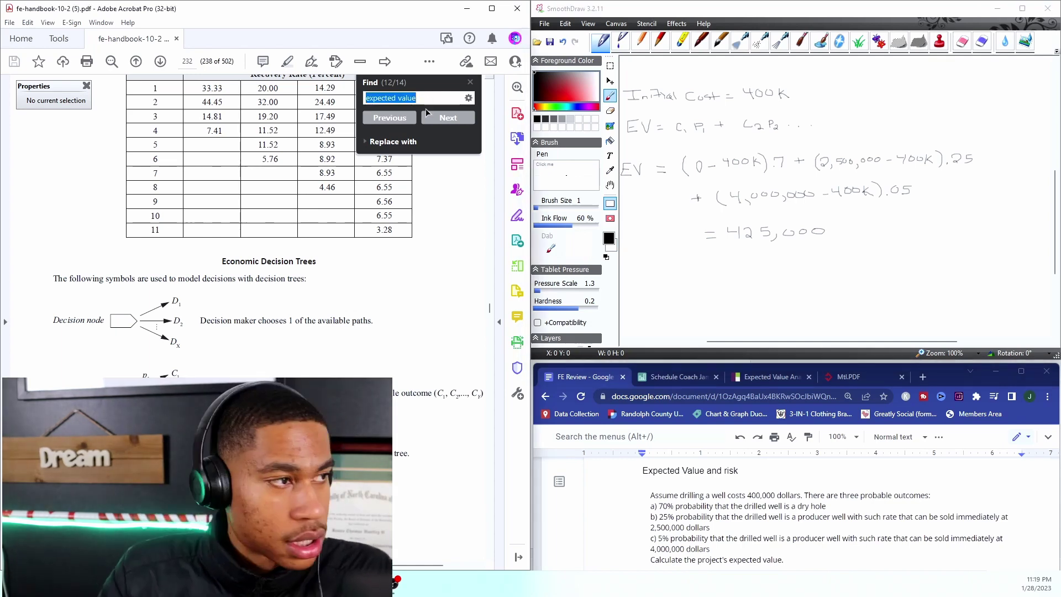
{"action": "left_click", "coordinate": [188, 60]}
{"action": "type", "text": "47"}
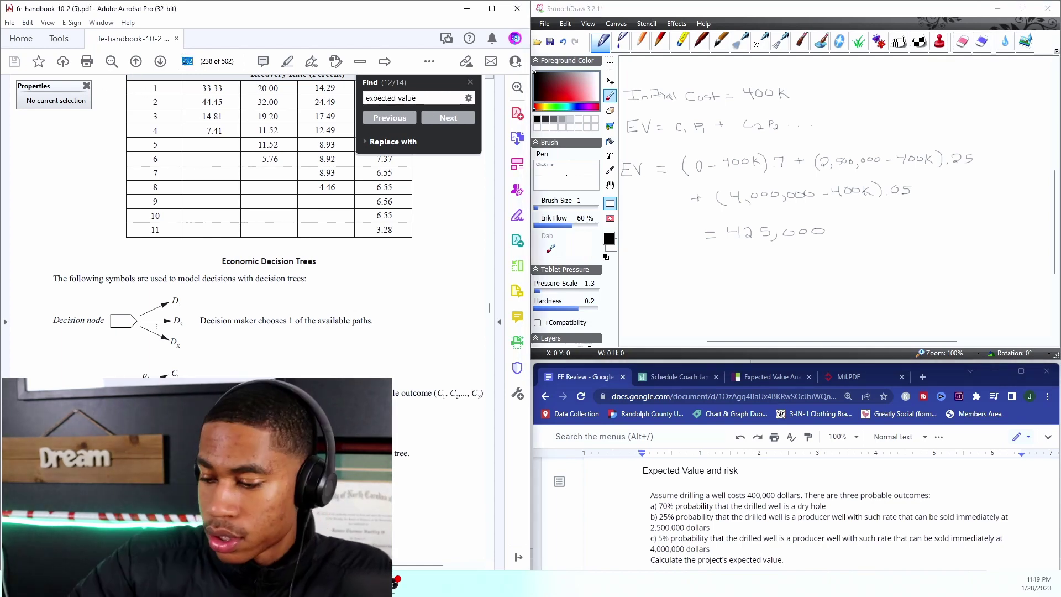
{"action": "type", "text": "8"}
{"action": "key", "text": "Return"}
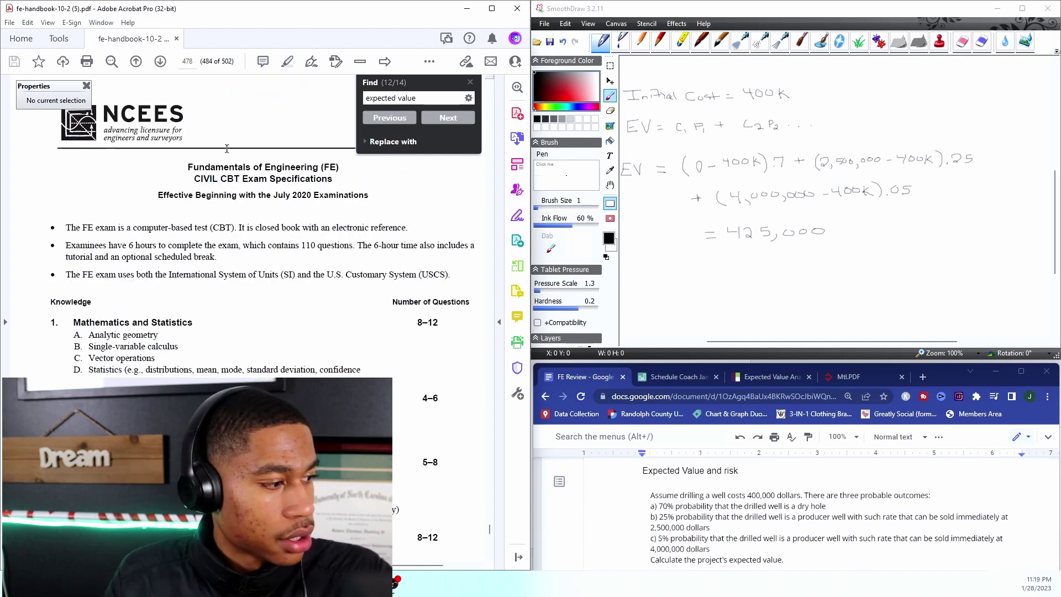
{"action": "scroll", "coordinate": [332, 327], "scroll_direction": "down", "scroll_amount": 2}
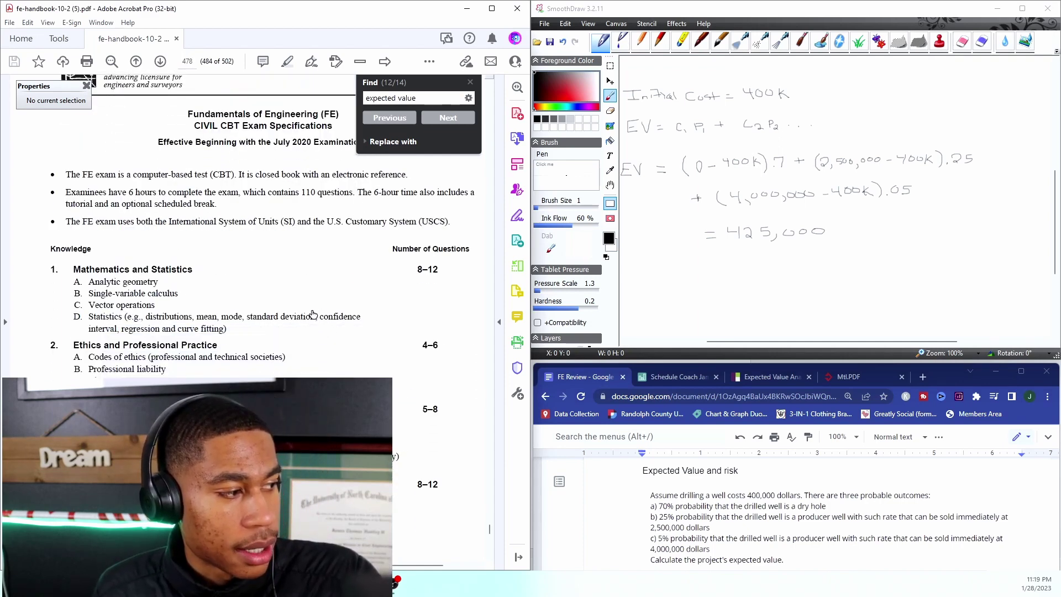
{"action": "scroll", "coordinate": [297, 306], "scroll_direction": "down", "scroll_amount": 1}
{"action": "scroll", "coordinate": [297, 305], "scroll_direction": "down", "scroll_amount": 2}
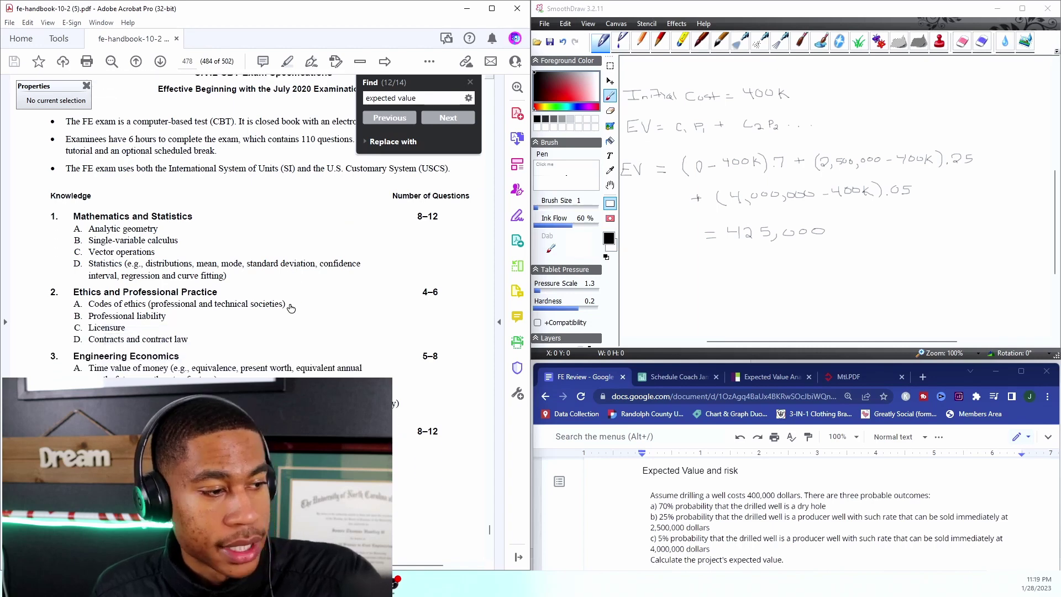
{"action": "scroll", "coordinate": [292, 308], "scroll_direction": "down", "scroll_amount": 1}
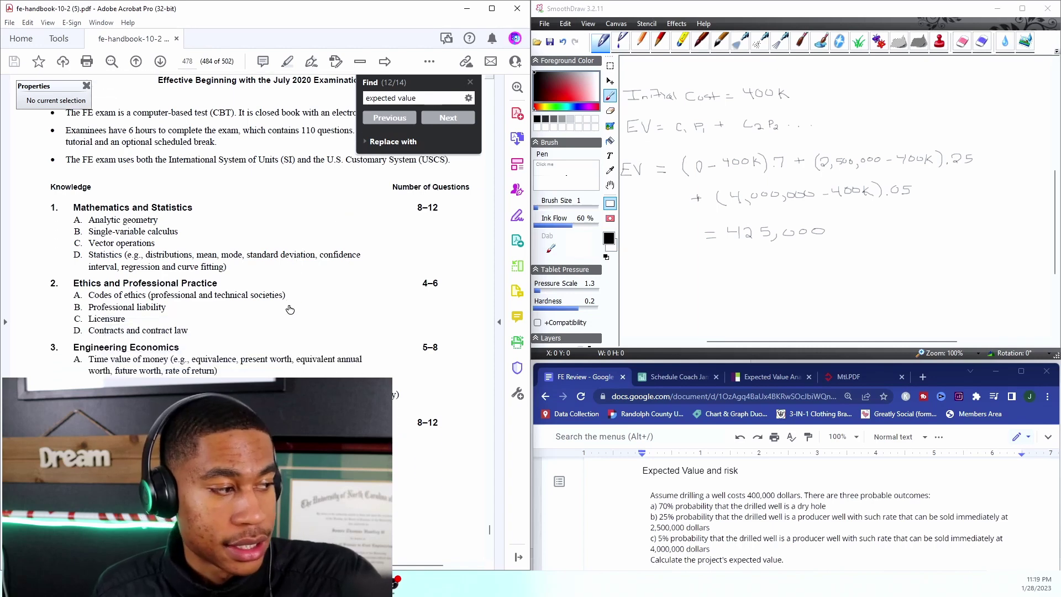